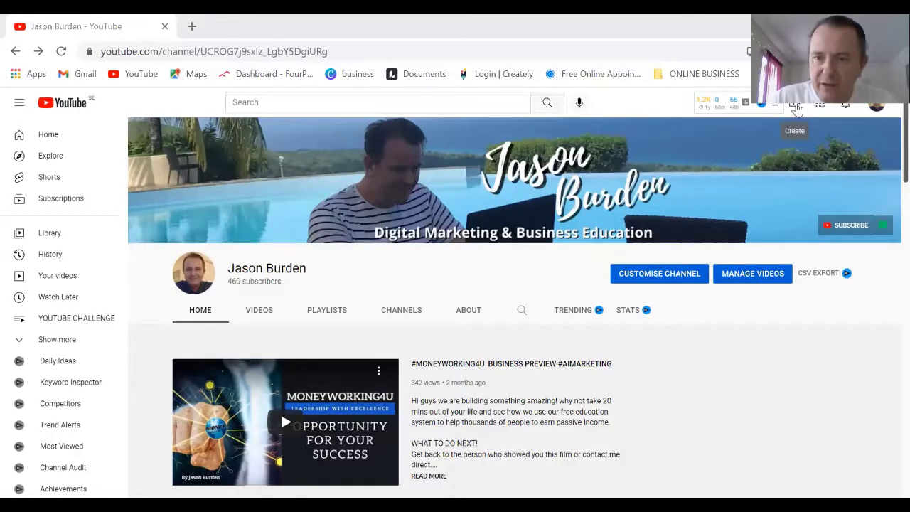
Start a new video upload with FOCUS ON THE RIGHT THINGS MONEYWORKING4U.mp4 from the Downloads folder.
{"action": "left_click", "coordinate": [795, 105]}
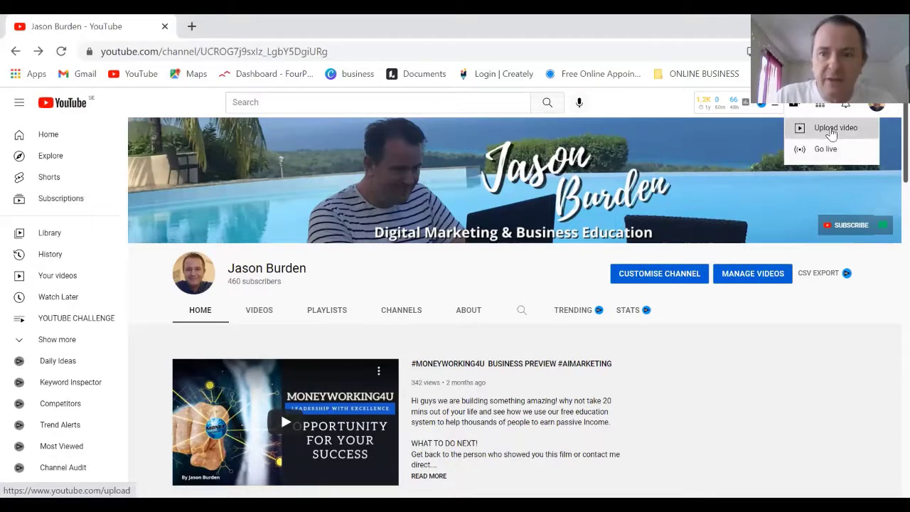
{"action": "left_click", "coordinate": [832, 129]}
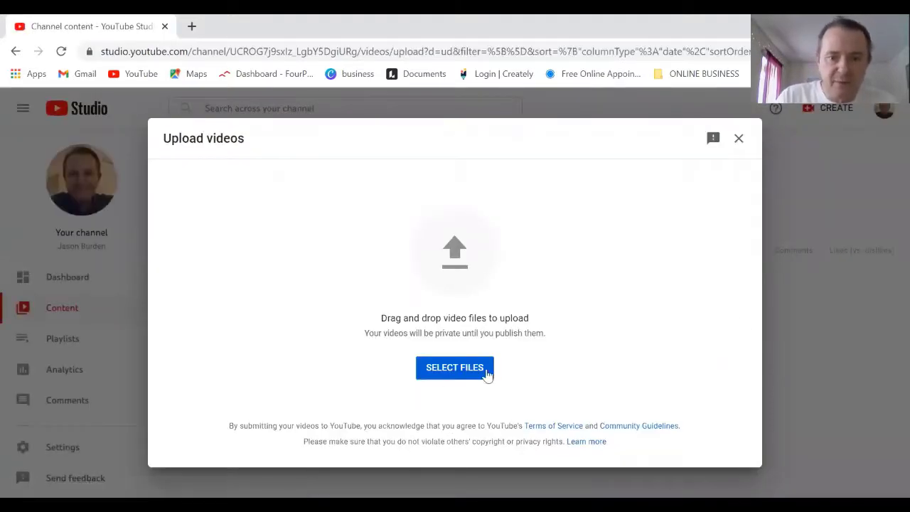
{"action": "left_click", "coordinate": [459, 373]}
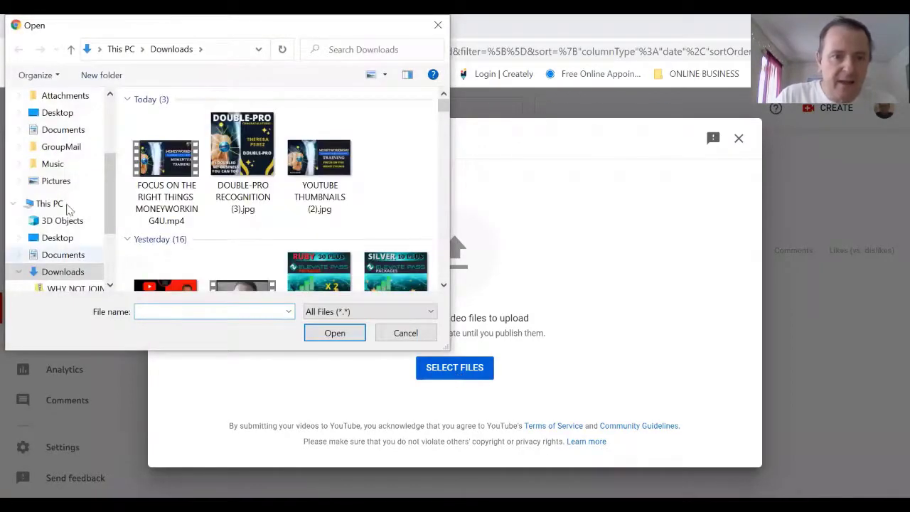
{"action": "left_click", "coordinate": [175, 162]}
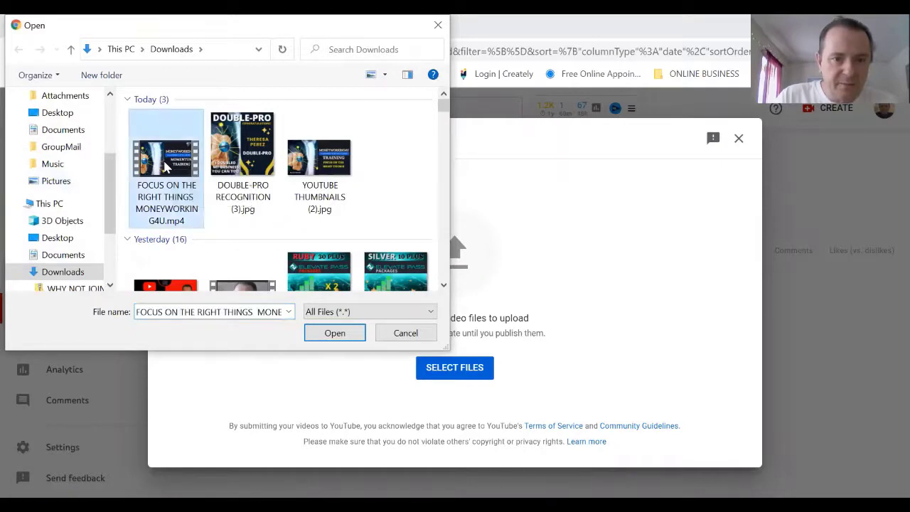
{"action": "left_click", "coordinate": [339, 335]}
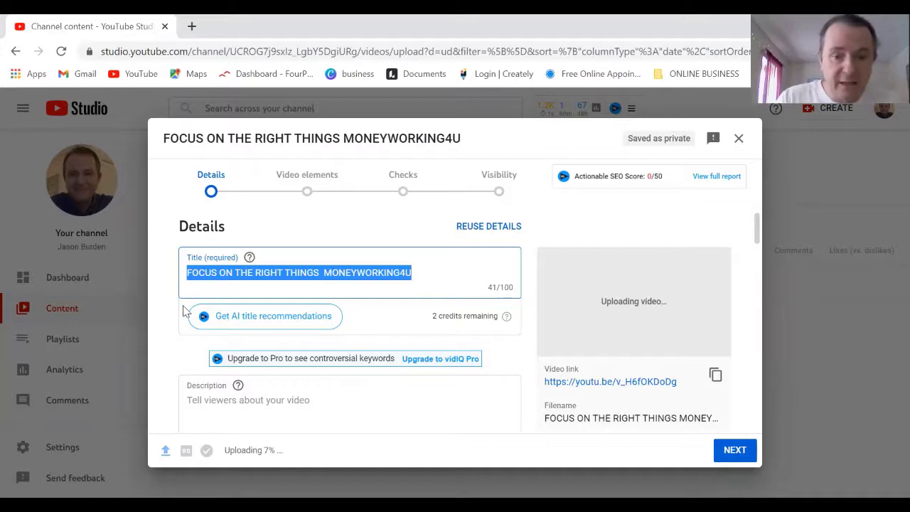
Insert "WHEN BUILDING YOUR NETWORK BUSINESS" before MONEYWORKING4U in the video title.
{"action": "left_click", "coordinate": [457, 269]}
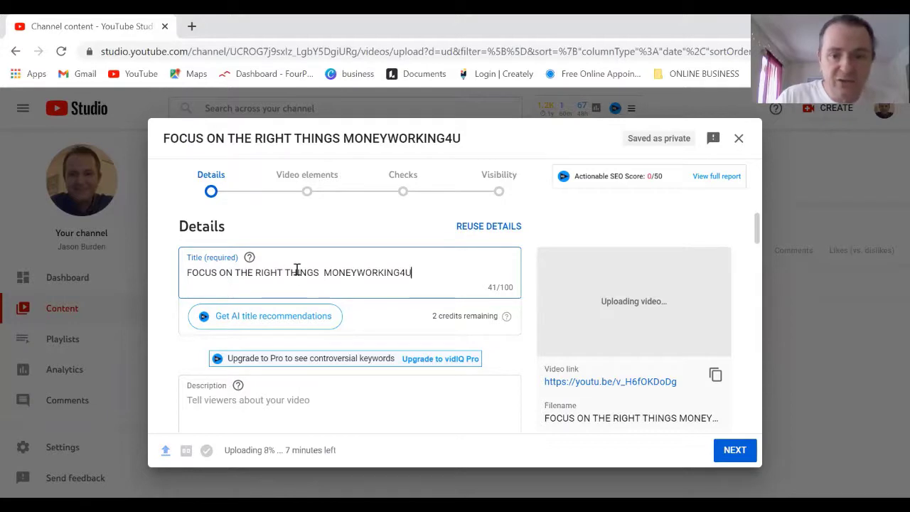
{"action": "left_click", "coordinate": [325, 275]}
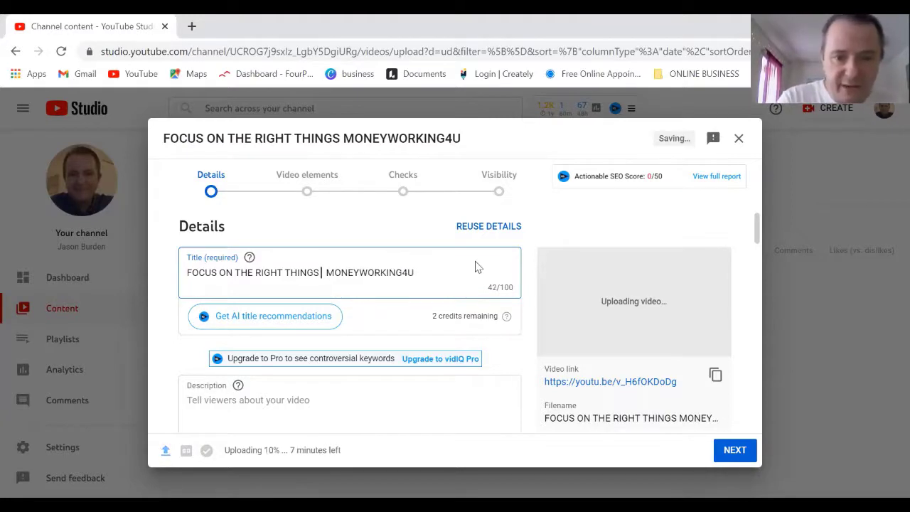
{"action": "type", "text": "whe"}
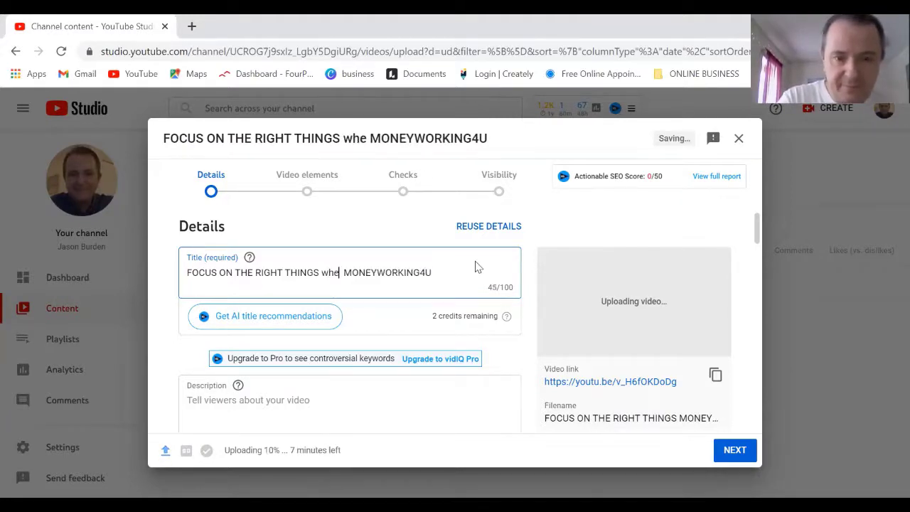
{"action": "key", "text": "BackSpace"}
{"action": "key", "text": "BackSpace"}
{"action": "key", "text": "BackSpace"}
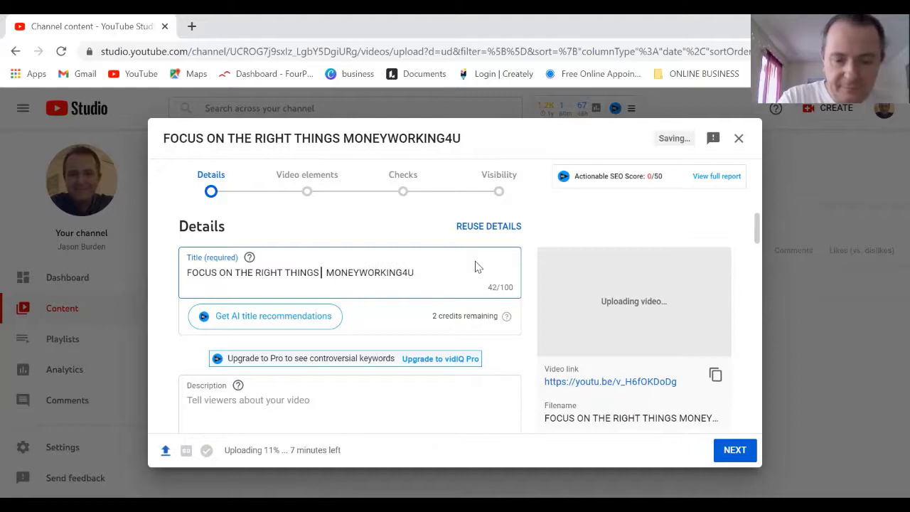
{"action": "type", "text": "WHE"}
{"action": "type", "text": "N BUI"}
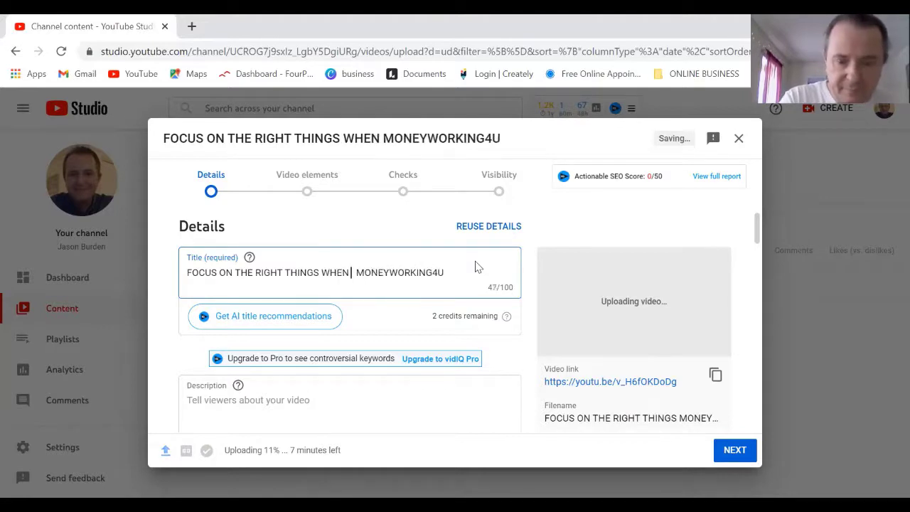
{"action": "type", "text": "LDING  "}
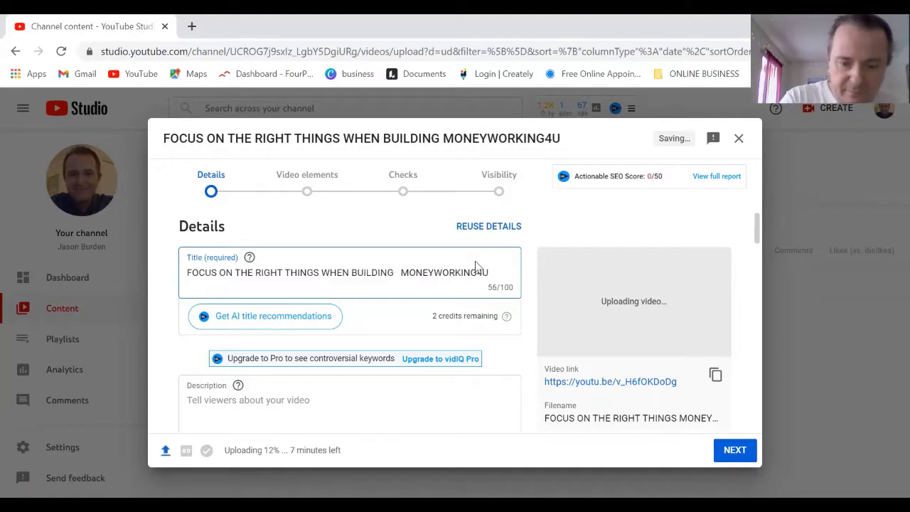
{"action": "type", "text": "YOUR "}
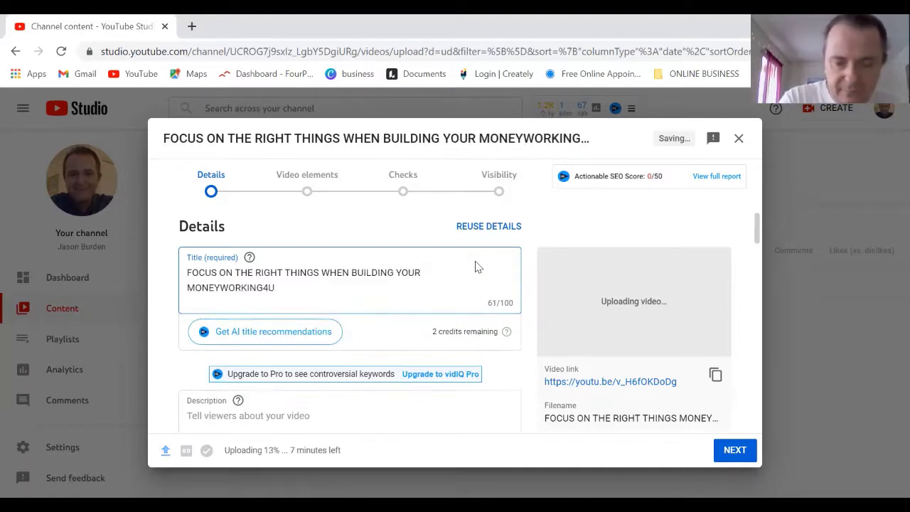
{"action": "type", "text": "NET "}
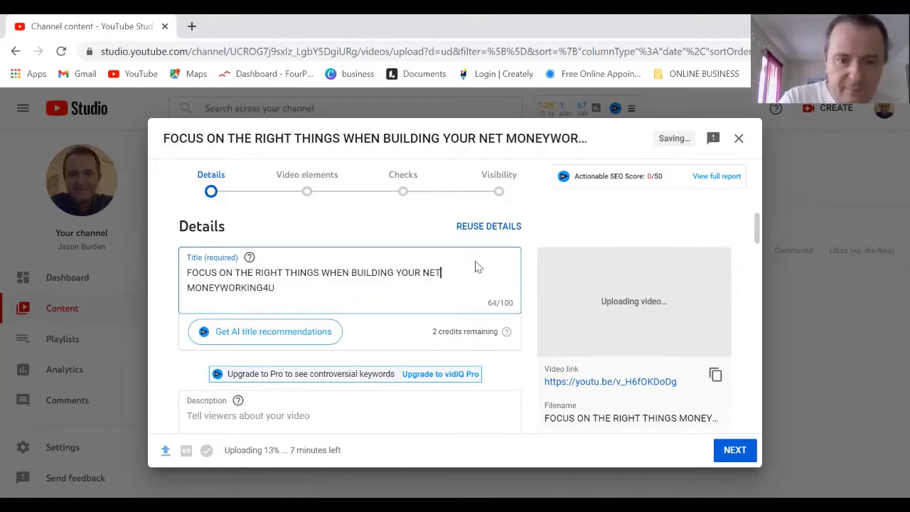
{"action": "type", "text": "WO"}
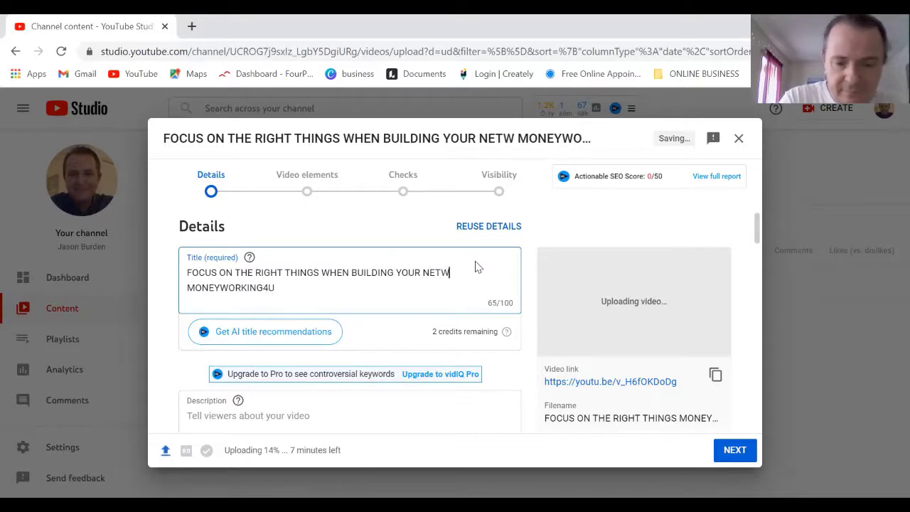
{"action": "type", "text": "RK"}
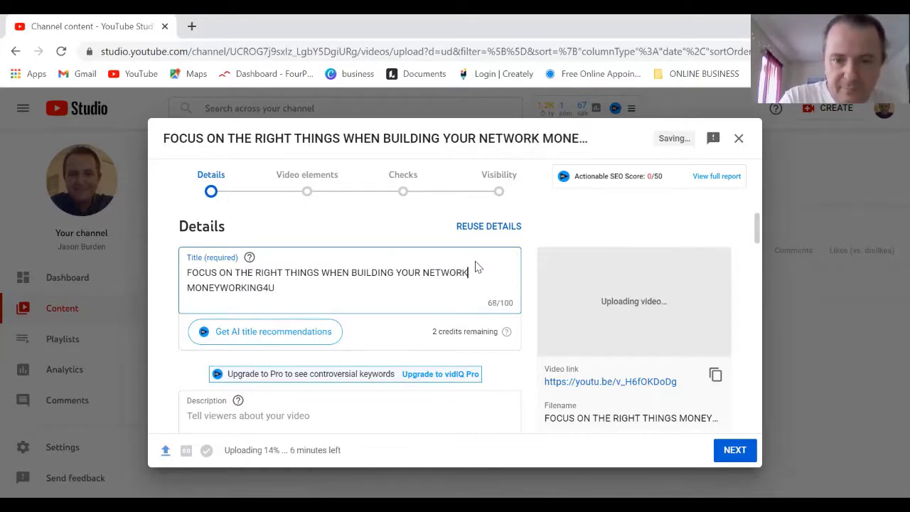
{"action": "type", "text": " BUSINE"}
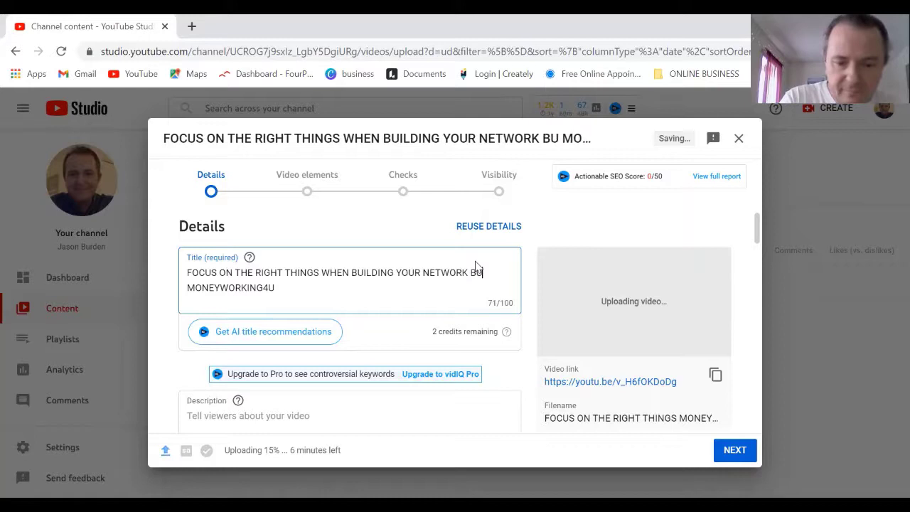
{"action": "type", "text": "SS"}
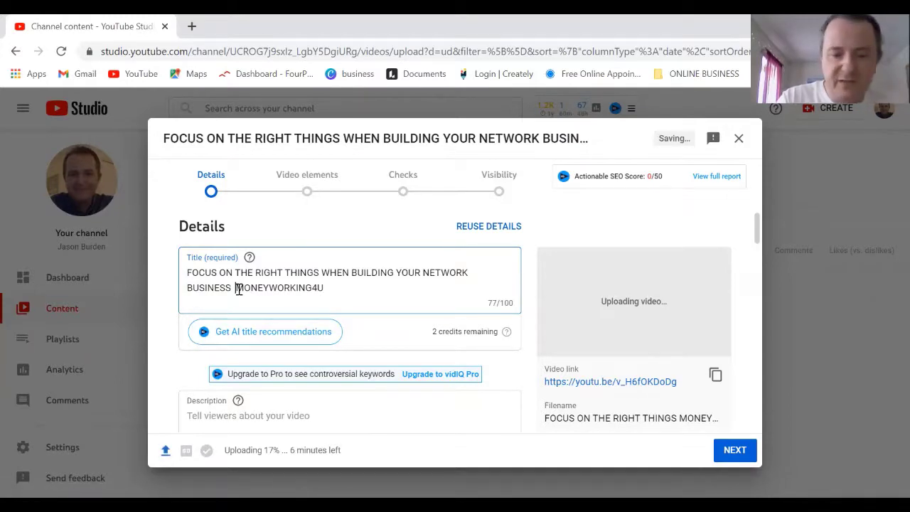
Turn MONEYWORKING4U in the title into a hashtag and add #ELEVATEPASS after it.
{"action": "left_click", "coordinate": [237, 288]}
{"action": "type", "text": "#"}
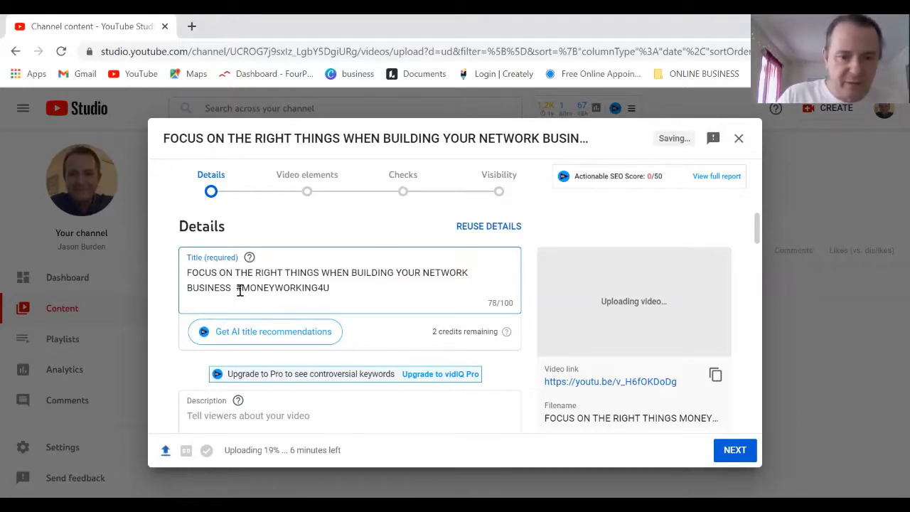
{"action": "left_click", "coordinate": [337, 287]}
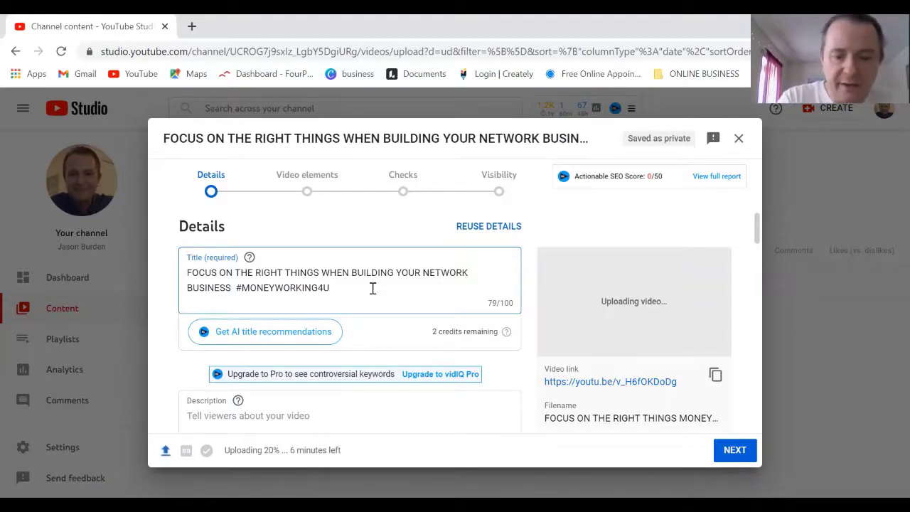
{"action": "type", "text": "#"}
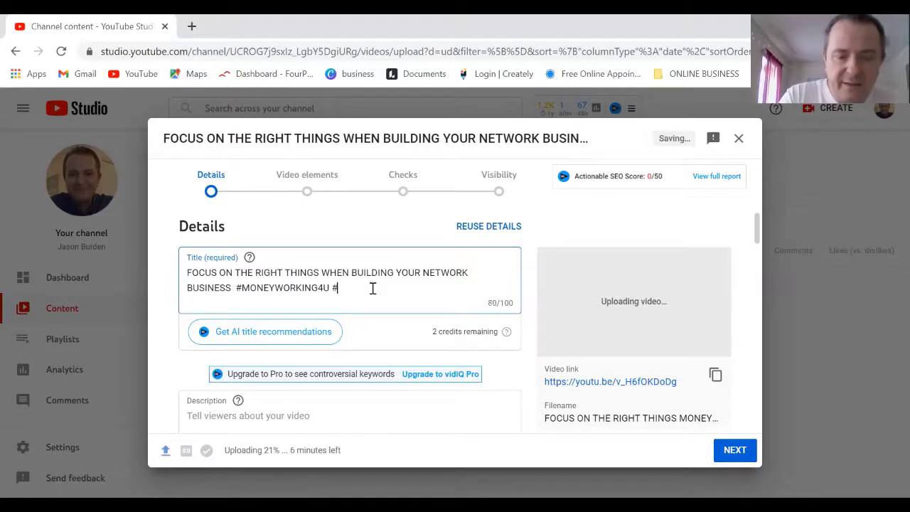
{"action": "type", "text": "ELE"}
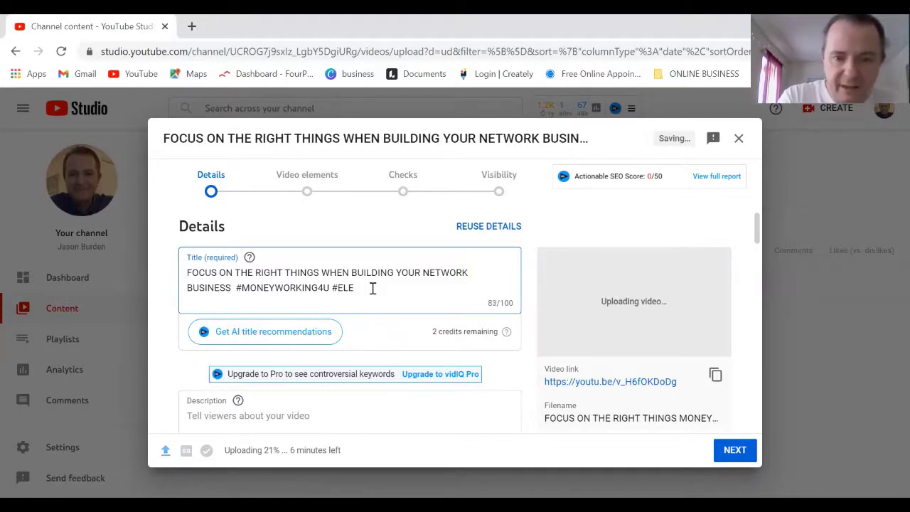
{"action": "type", "text": "VATE"}
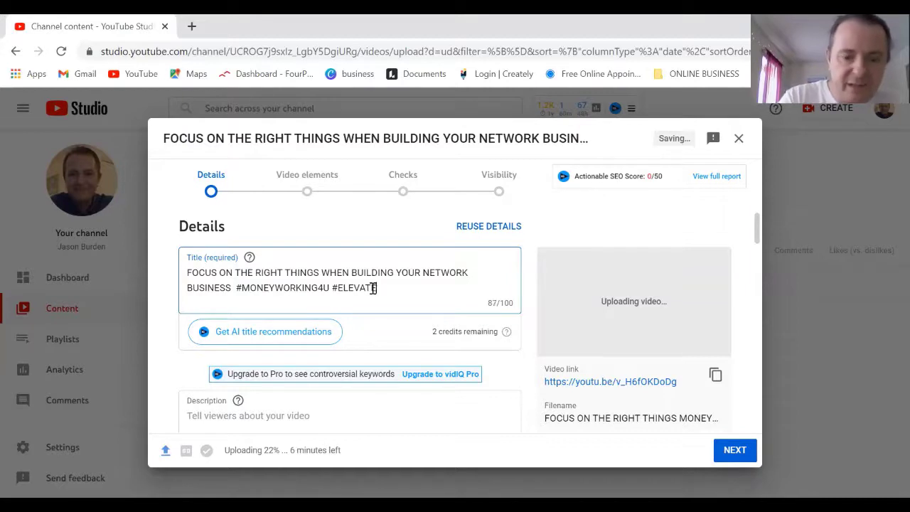
{"action": "type", "text": " P"}
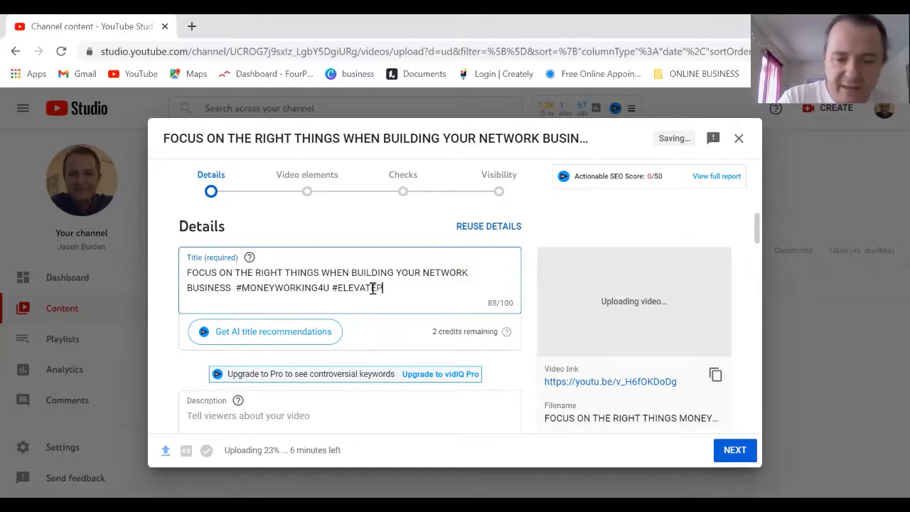
{"action": "type", "text": "ASS"}
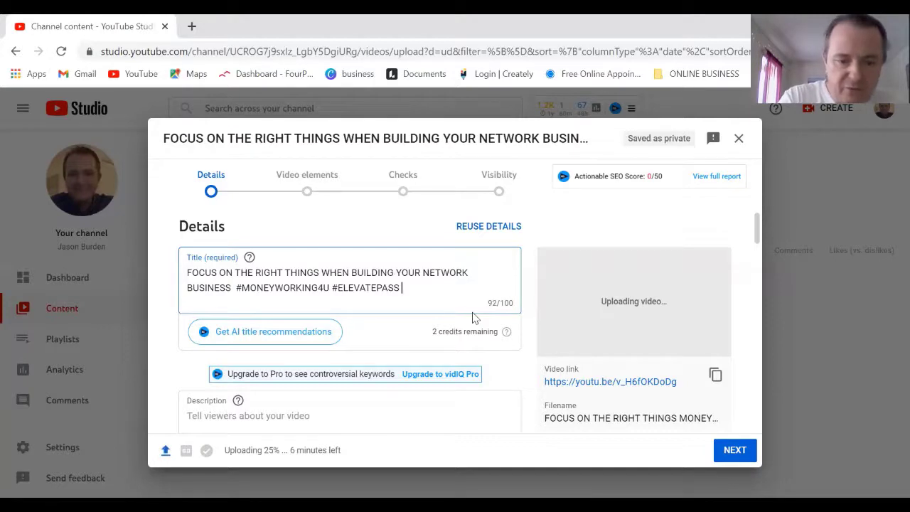
{"action": "type", "text": "#"}
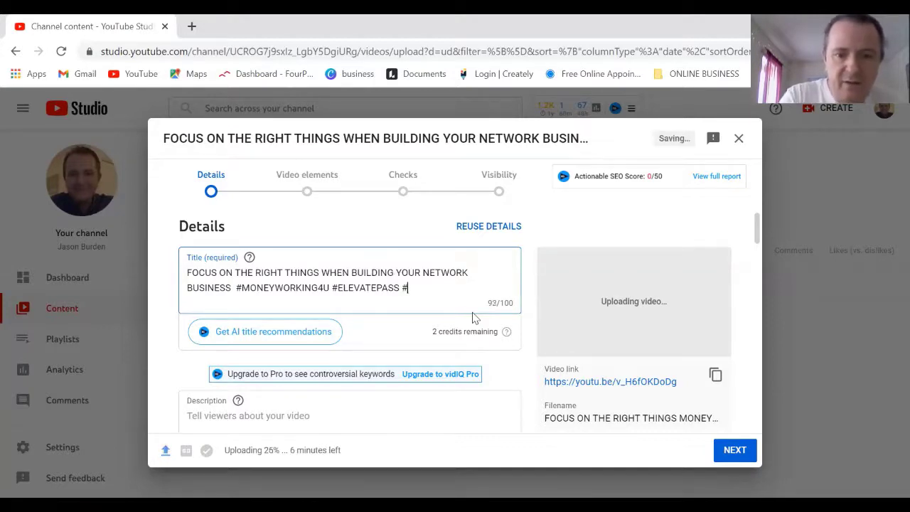
{"action": "type", "text": "PASS"}
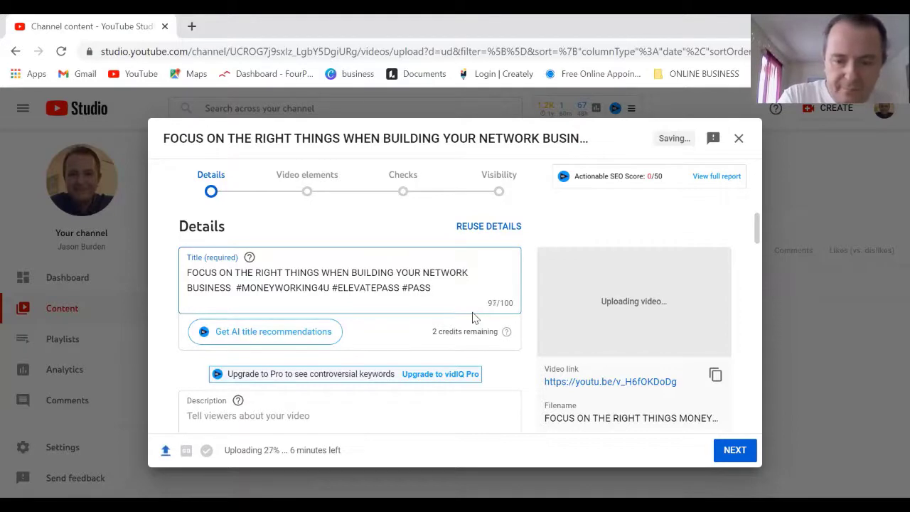
{"action": "type", "text": "IVEI"}
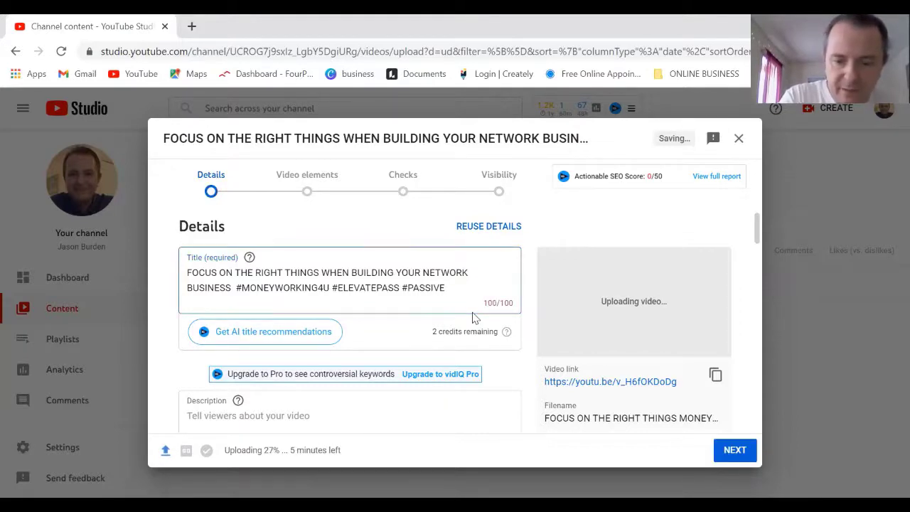
{"action": "type", "text": "N"}
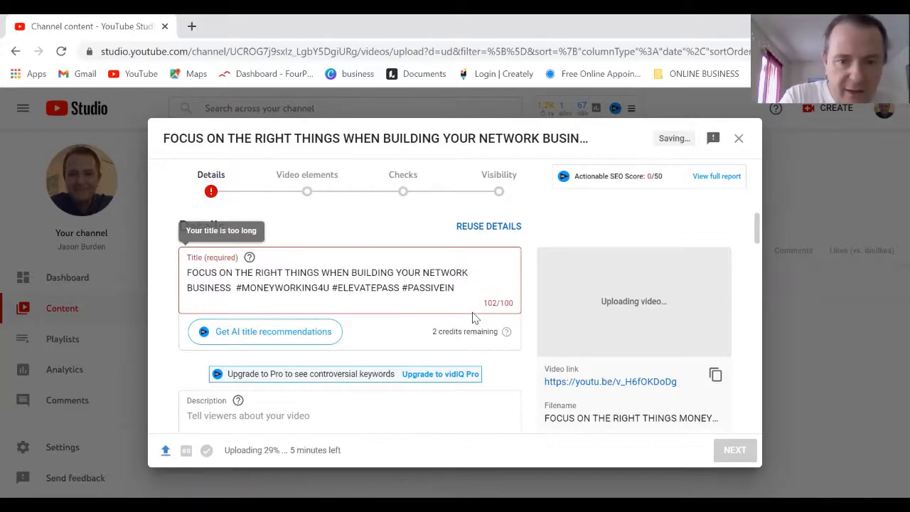
{"action": "key", "text": "BackSpace"}
{"action": "key", "text": "BackSpace"}
{"action": "key", "text": "BackSpace"}
{"action": "key", "text": "BackSpace"}
{"action": "key", "text": "BackSpace"}
{"action": "key", "text": "BackSpace"}
{"action": "key", "text": "BackSpace"}
{"action": "key", "text": "BackSpace"}
{"action": "key", "text": "BackSpace"}
{"action": "key", "text": "BackSpace"}
{"action": "key", "text": "BackSpace"}
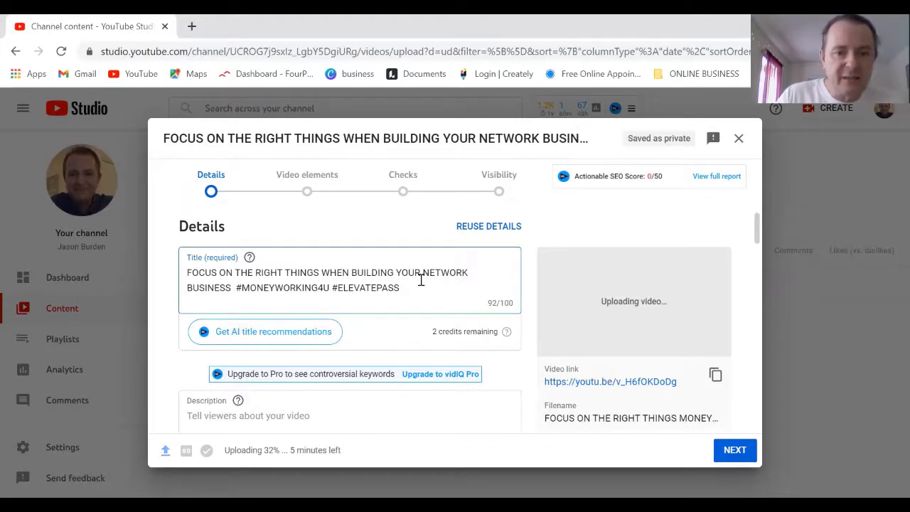
Paste the copied #MONEYWORKING4U promotional text into the video description.
{"action": "scroll", "coordinate": [423, 281], "scroll_direction": "down", "scroll_amount": 3}
{"action": "scroll", "coordinate": [423, 284], "scroll_direction": "up", "scroll_amount": 1}
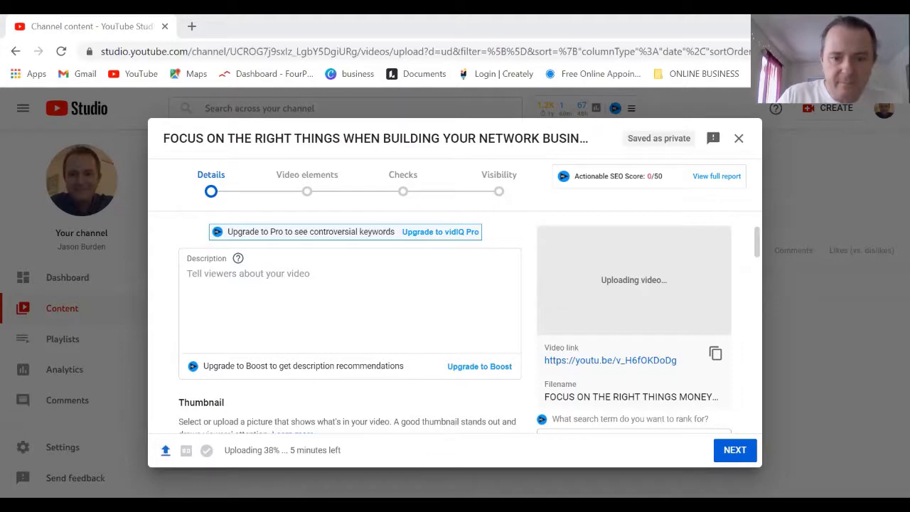
{"action": "left_click", "coordinate": [197, 278]}
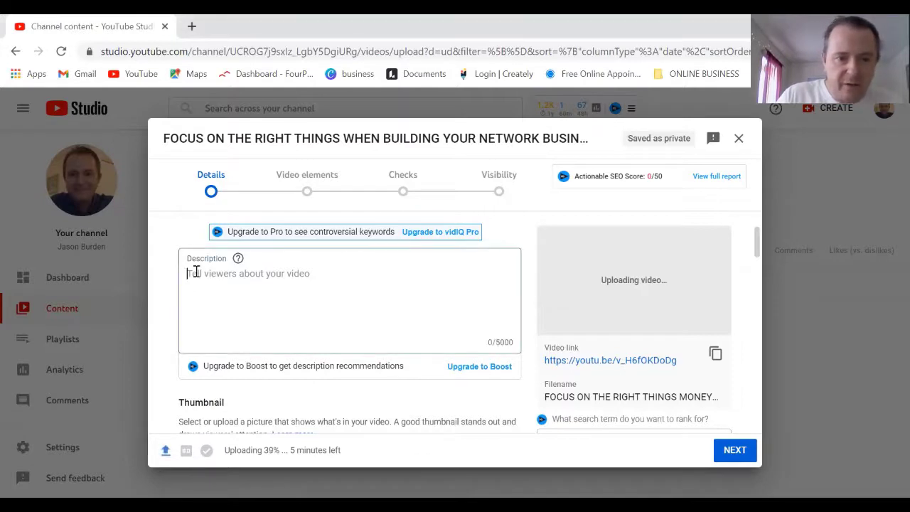
{"action": "right_click", "coordinate": [197, 276]}
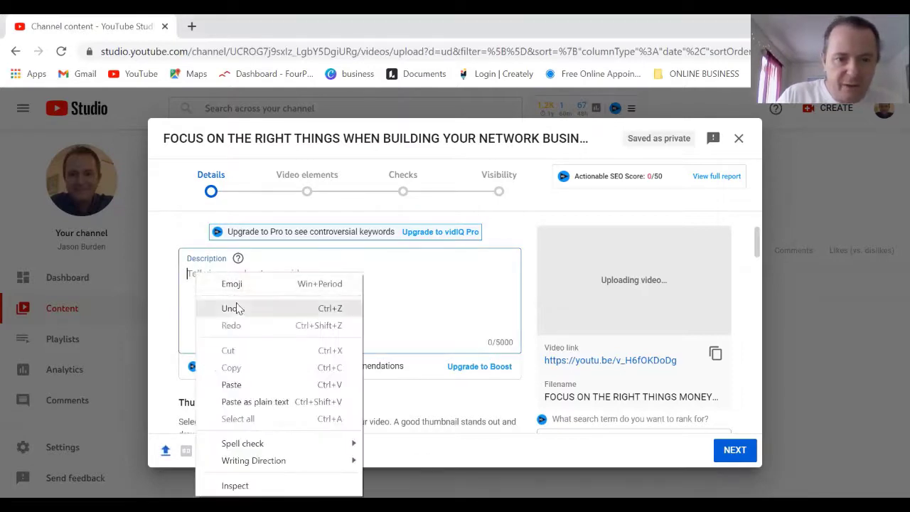
{"action": "left_click", "coordinate": [234, 385]}
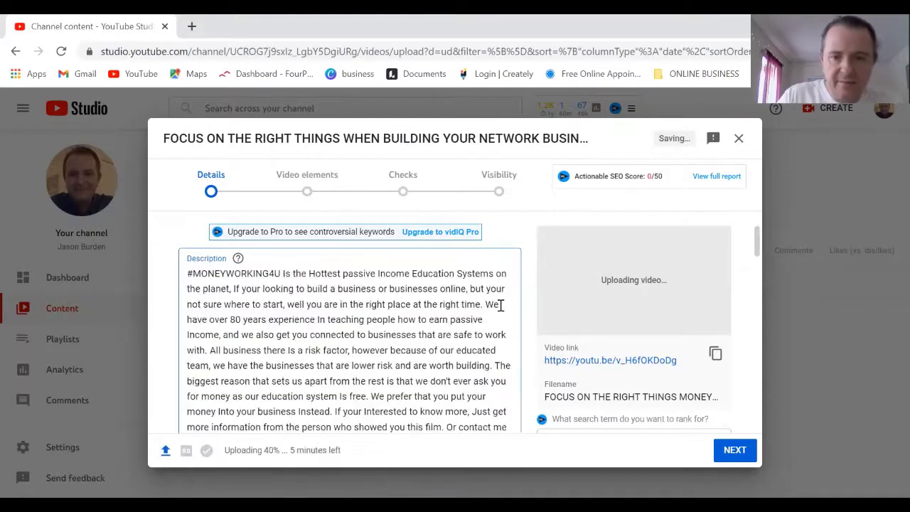
Delete the truncated subscribepage.com link from the end of the video description.
{"action": "scroll", "coordinate": [514, 305], "scroll_direction": "down", "scroll_amount": 2}
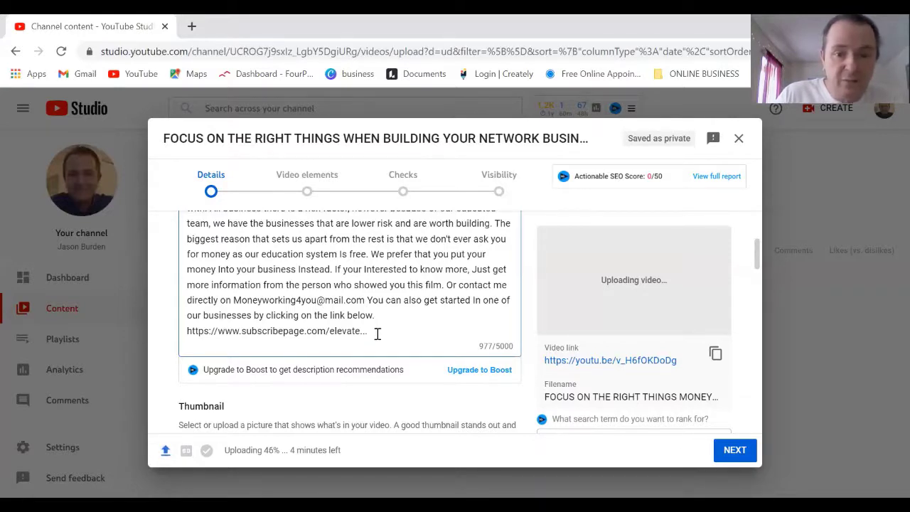
{"action": "left_click_drag", "start_coordinate": [375, 331], "coordinate": [188, 334]}
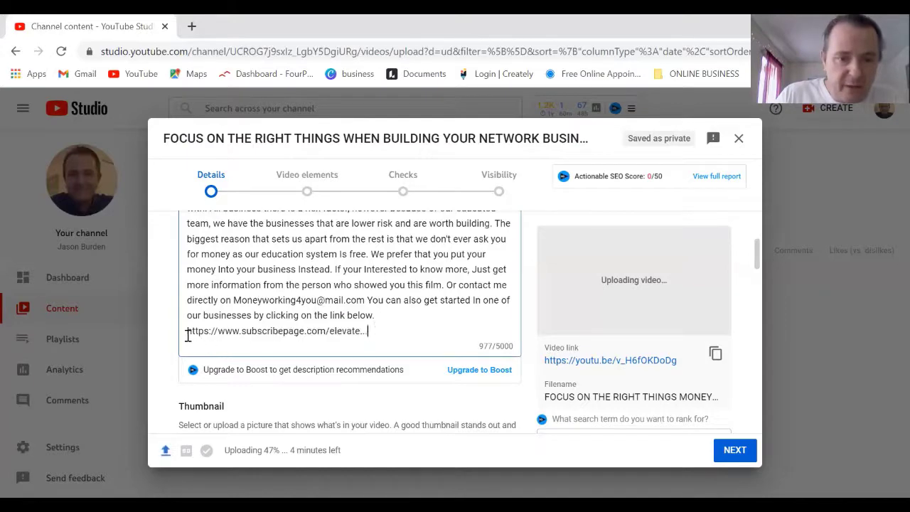
{"action": "triple_click", "coordinate": [188, 334]}
{"action": "left_click", "coordinate": [187, 331]}
{"action": "key", "text": "shift+End"}
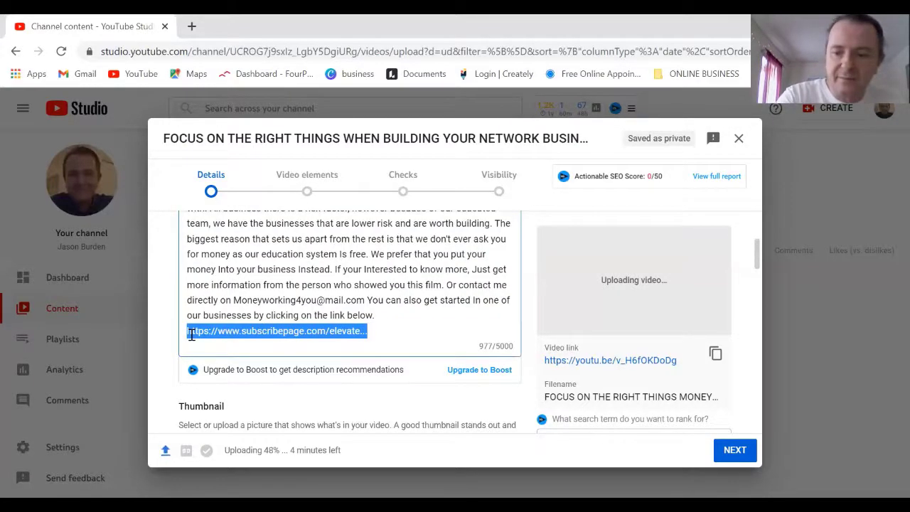
{"action": "key", "text": "BackSpace"}
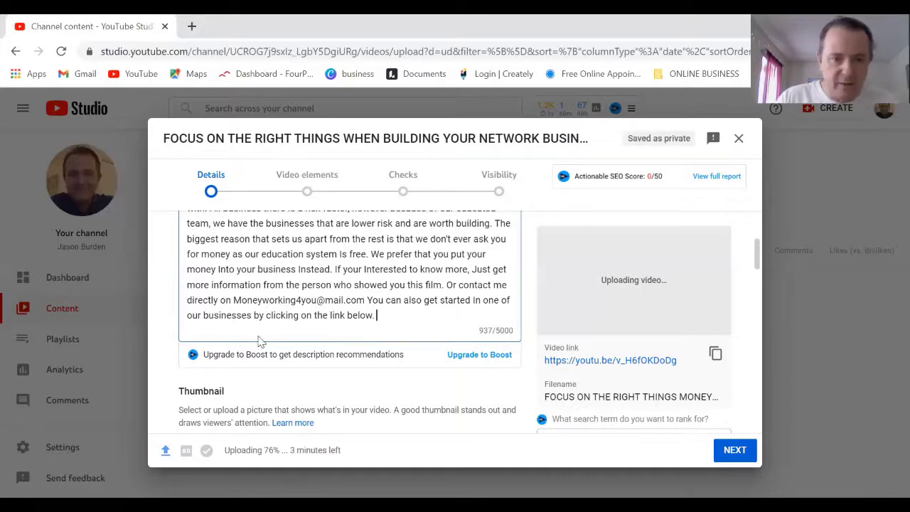
{"action": "key", "text": "ctrl+a"}
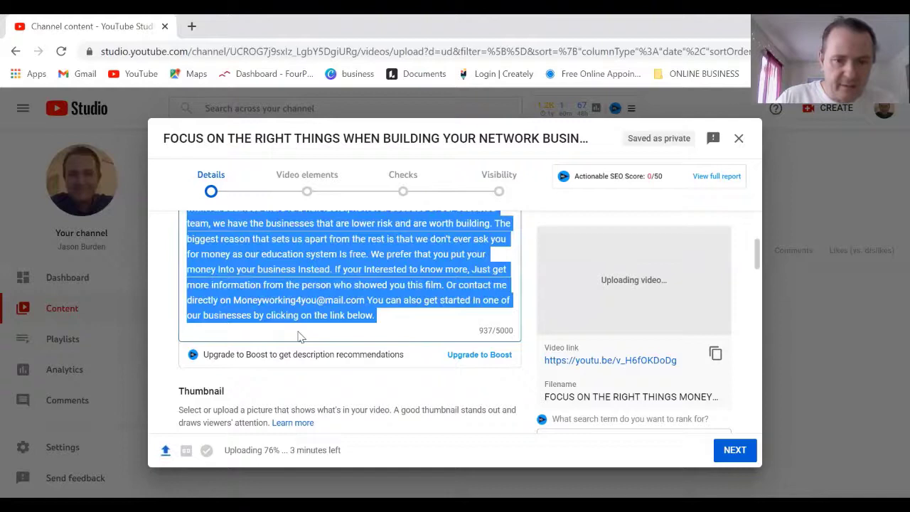
{"action": "left_click", "coordinate": [386, 318]}
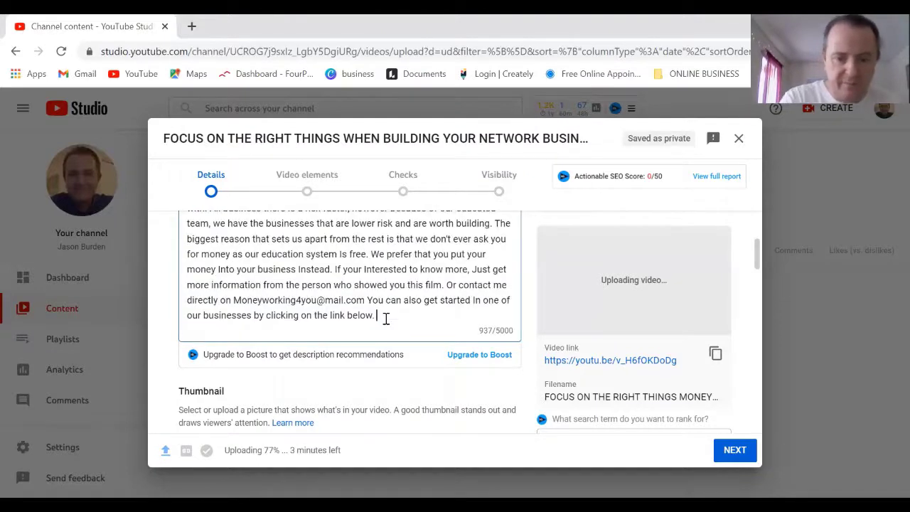
{"action": "key", "text": "Return"}
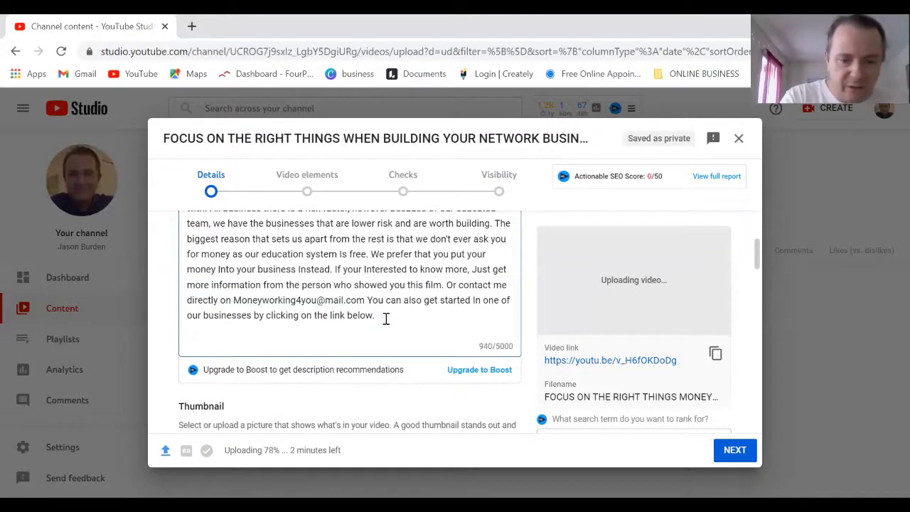
{"action": "type", "text": "https://www.subscribepage.com/elevatepass"}
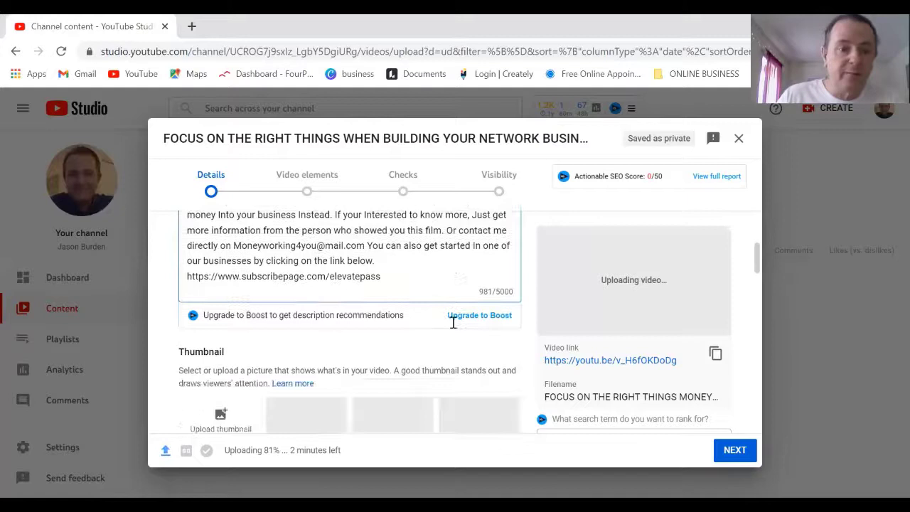
Upload YOUTUBE THUMBNAILS (2).jpg from the Downloads folder as the video's thumbnail.
{"action": "scroll", "coordinate": [453, 322], "scroll_direction": "down", "scroll_amount": 2}
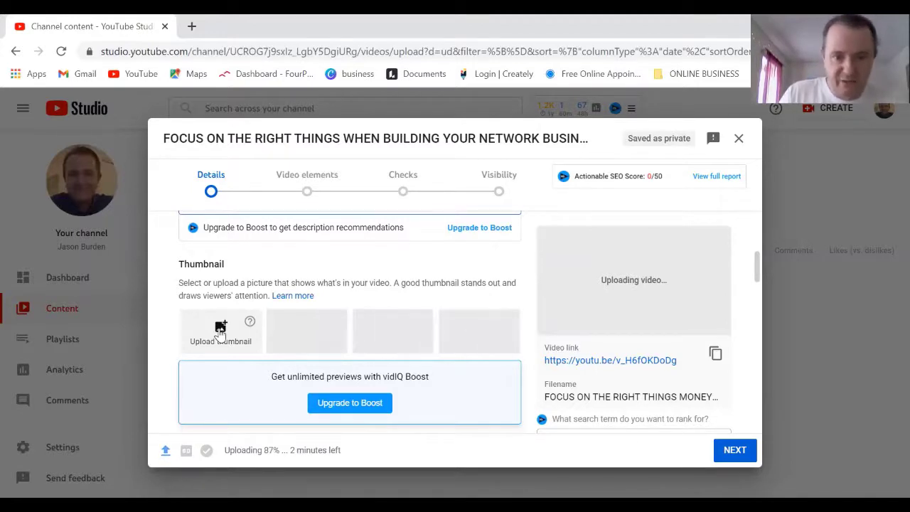
{"action": "left_click", "coordinate": [221, 329]}
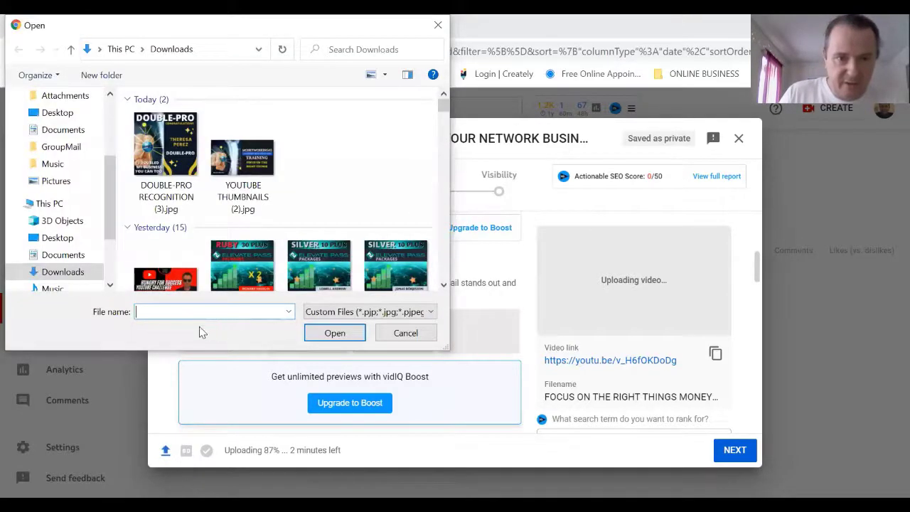
{"action": "left_click", "coordinate": [246, 161]}
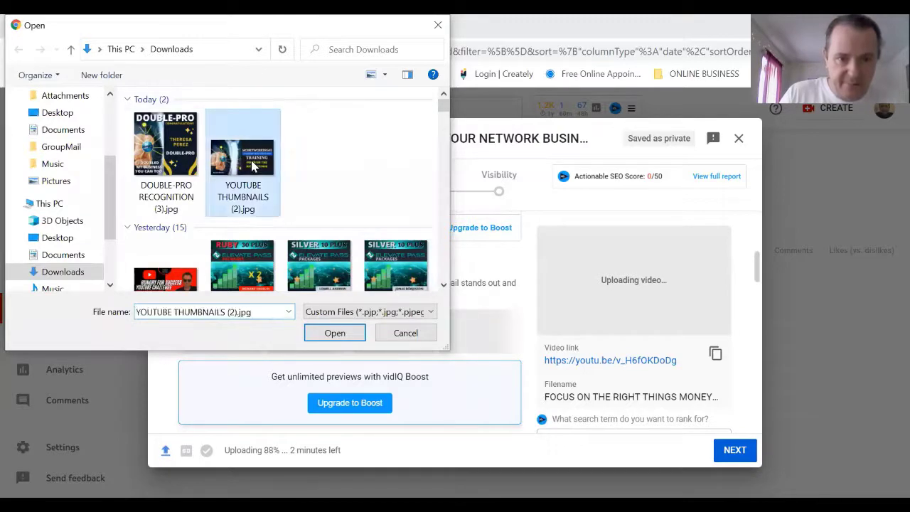
{"action": "left_click", "coordinate": [335, 334]}
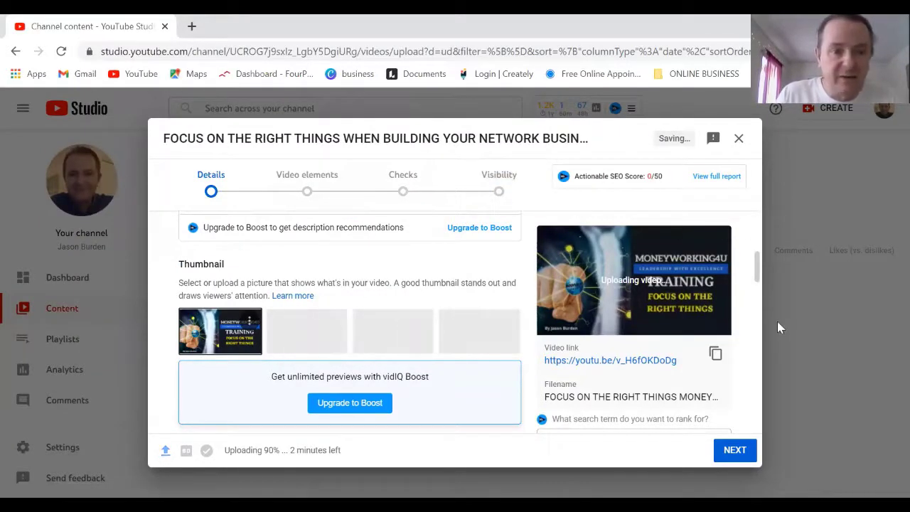
Add the video to the MONEYWORKING4YOU playlist.
{"action": "scroll", "coordinate": [455, 282], "scroll_direction": "down", "scroll_amount": 2}
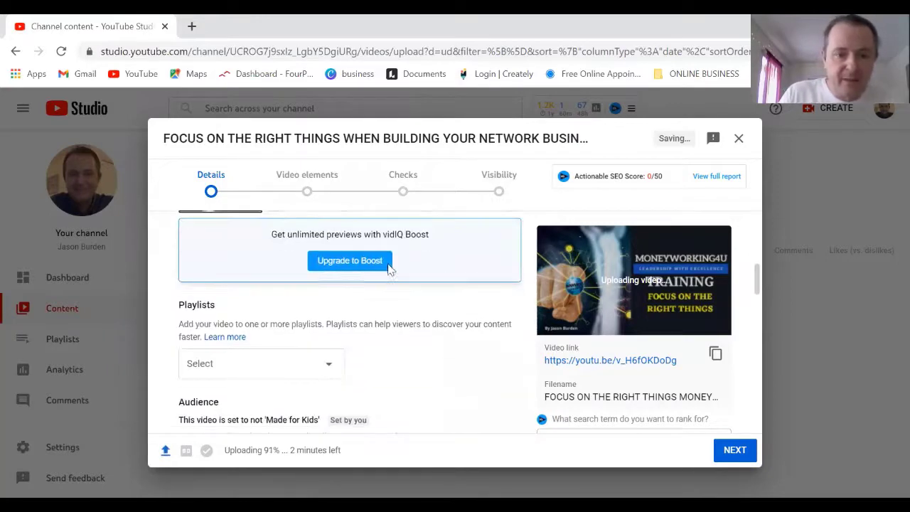
{"action": "scroll", "coordinate": [377, 250], "scroll_direction": "down", "scroll_amount": 2}
{"action": "scroll", "coordinate": [398, 256], "scroll_direction": "up", "scroll_amount": 1}
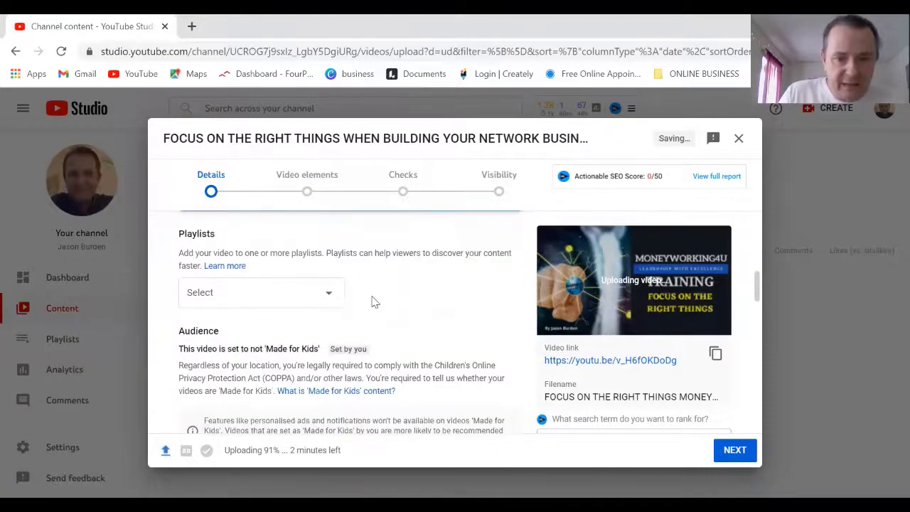
{"action": "left_click", "coordinate": [330, 296]}
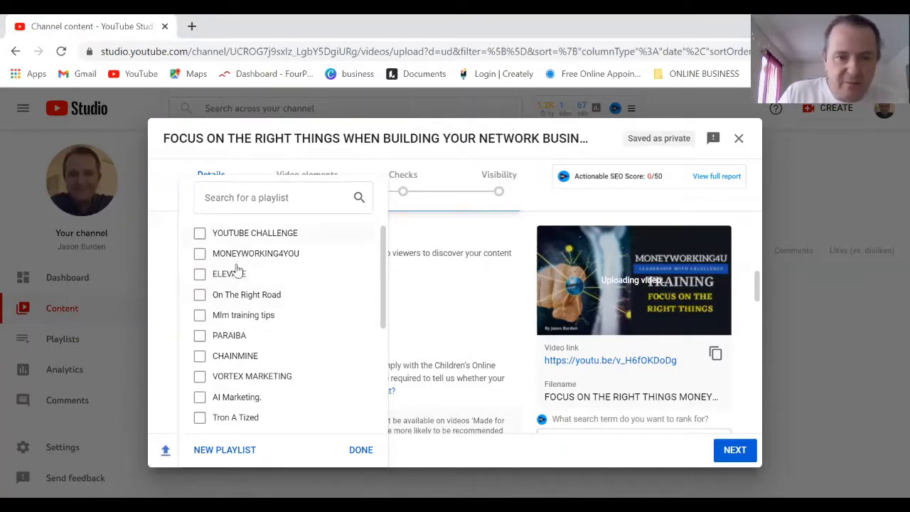
{"action": "left_click", "coordinate": [199, 256]}
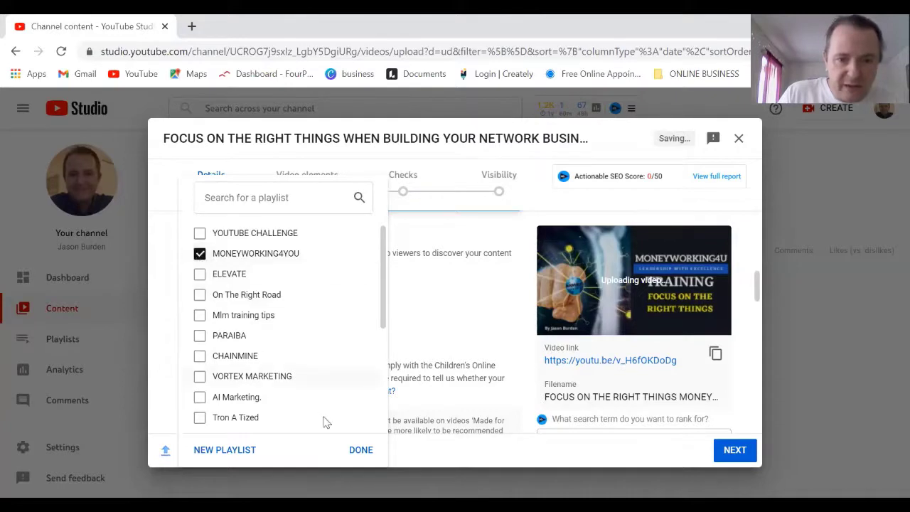
{"action": "left_click", "coordinate": [361, 452]}
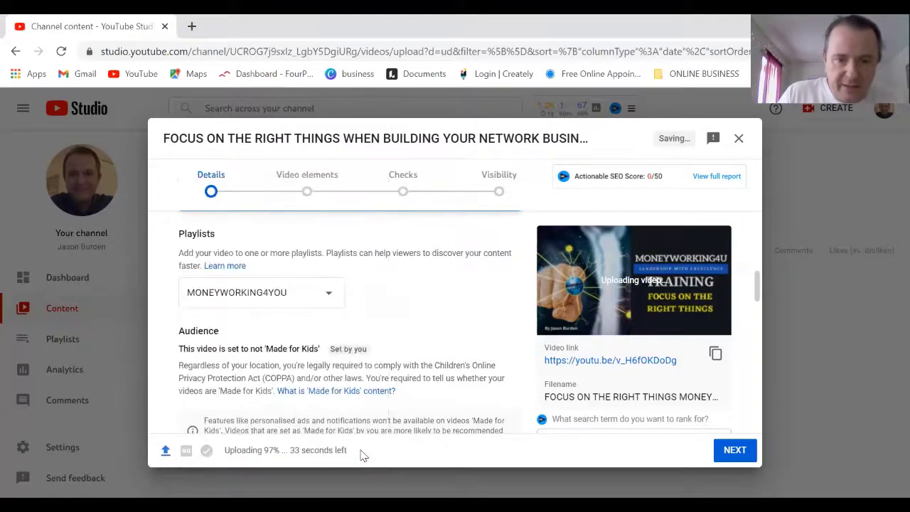
Review the remaining video details, from audience, chapters and tags to language, licence, category and comment settings.
{"action": "scroll", "coordinate": [470, 325], "scroll_direction": "down", "scroll_amount": 3}
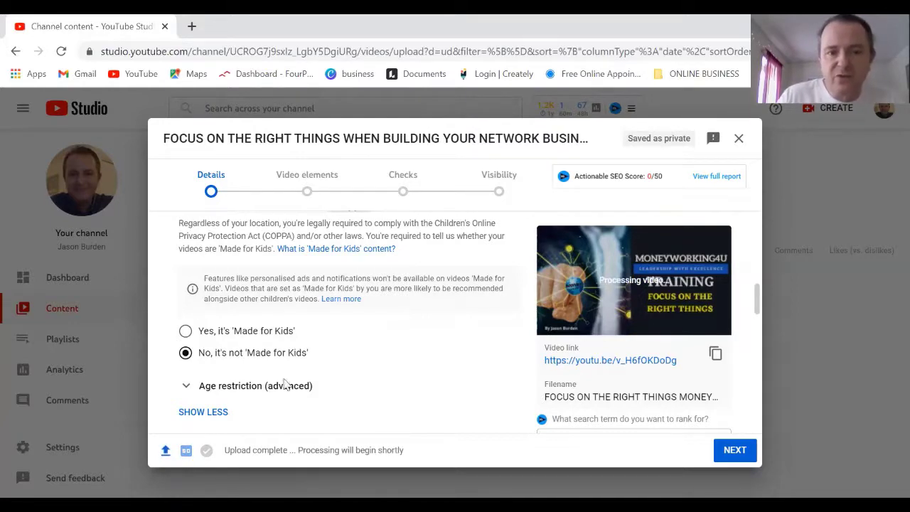
{"action": "scroll", "coordinate": [378, 349], "scroll_direction": "down", "scroll_amount": 6}
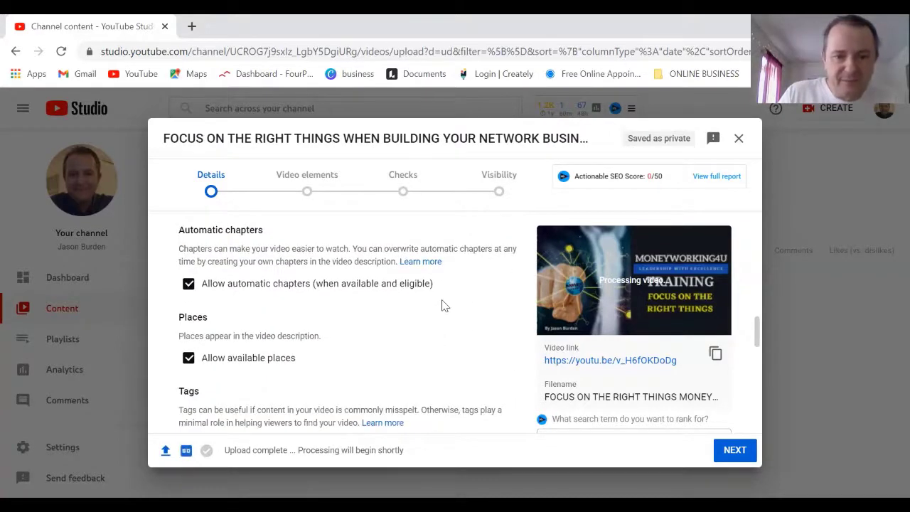
{"action": "scroll", "coordinate": [442, 305], "scroll_direction": "down", "scroll_amount": 3}
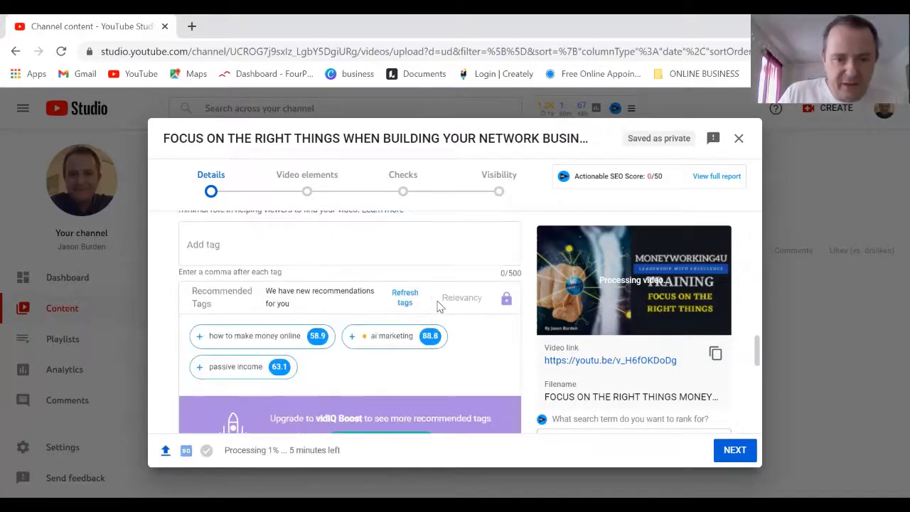
{"action": "scroll", "coordinate": [439, 306], "scroll_direction": "up", "scroll_amount": 1}
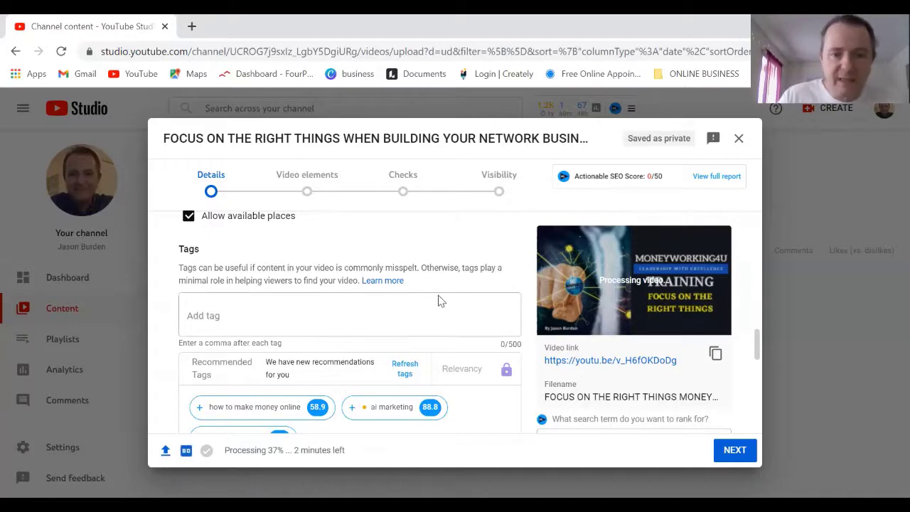
{"action": "scroll", "coordinate": [436, 301], "scroll_direction": "down", "scroll_amount": 2}
{"action": "scroll", "coordinate": [437, 298], "scroll_direction": "down", "scroll_amount": 3}
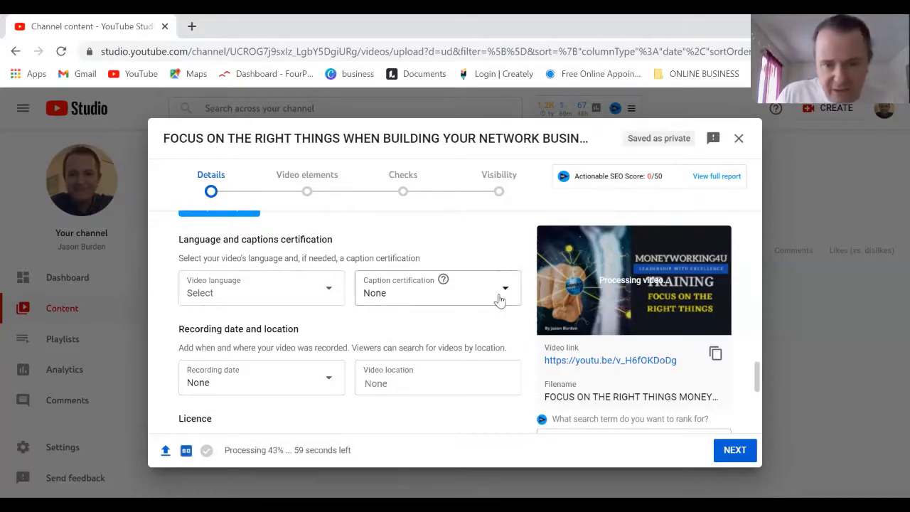
{"action": "scroll", "coordinate": [384, 340], "scroll_direction": "down", "scroll_amount": 3}
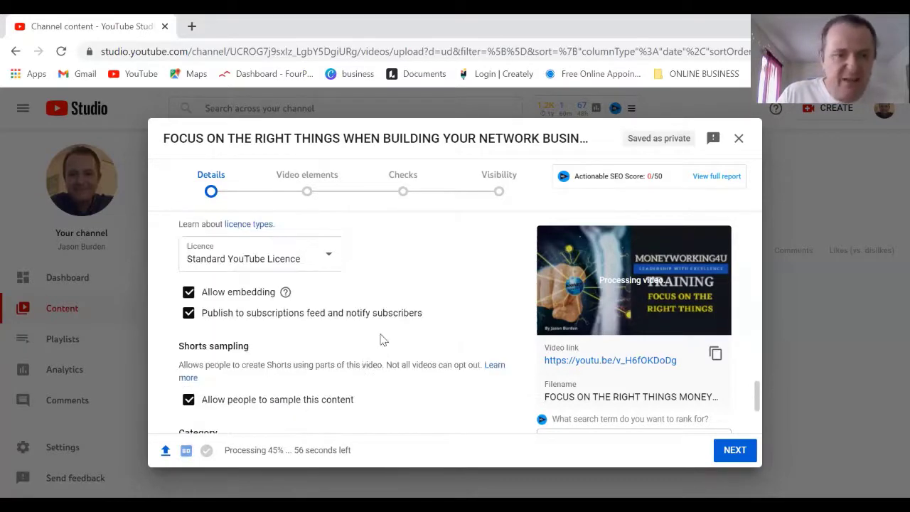
{"action": "scroll", "coordinate": [447, 312], "scroll_direction": "down", "scroll_amount": 2}
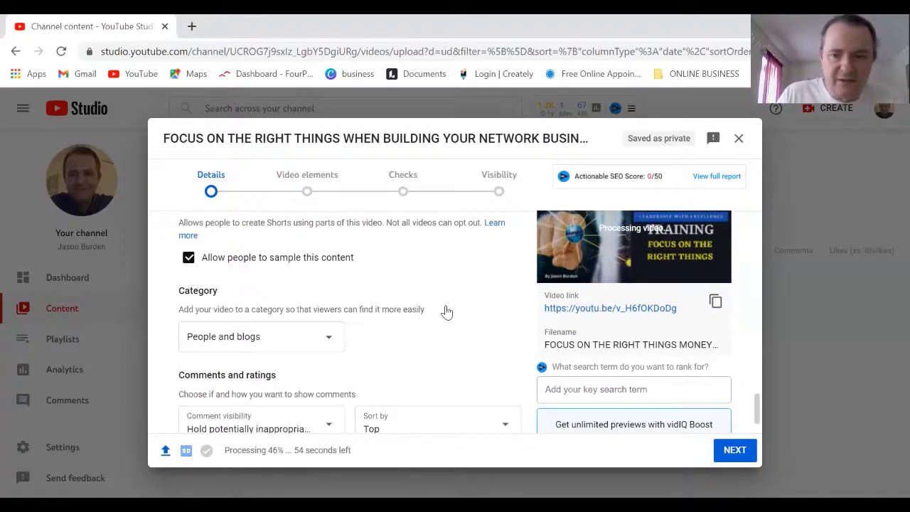
{"action": "scroll", "coordinate": [448, 312], "scroll_direction": "down", "scroll_amount": 2}
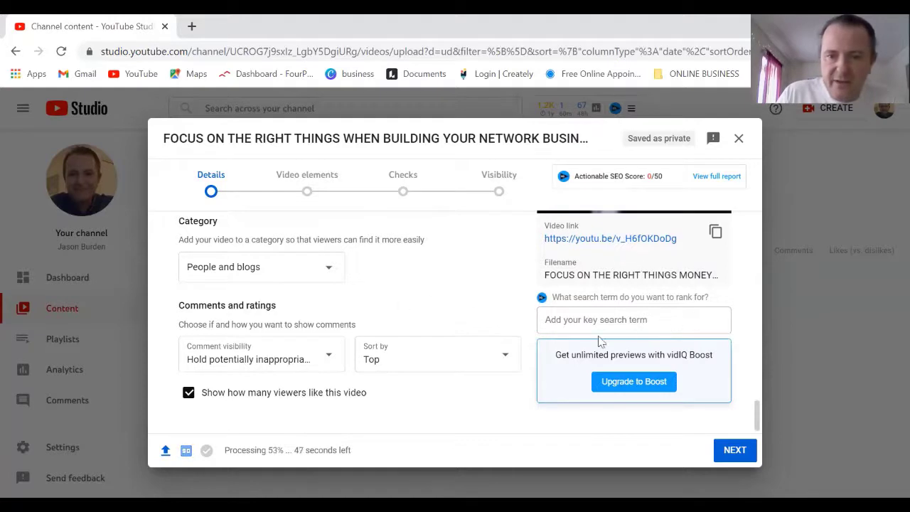
Enter "PASSIVE INCOME, ELEVAYEPASS, MONEYWORKING4U," as the search terms the video should rank for.
{"action": "left_click", "coordinate": [562, 320]}
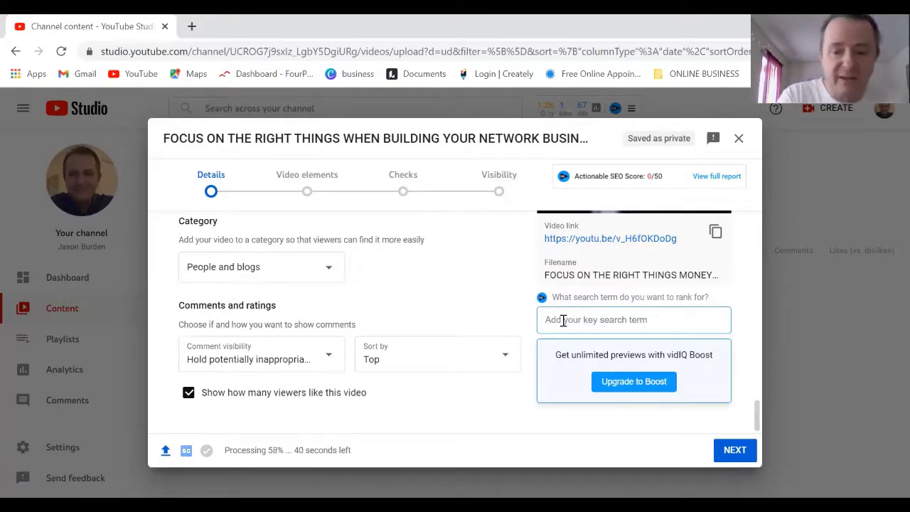
{"action": "type", "text": "PASSIVE"}
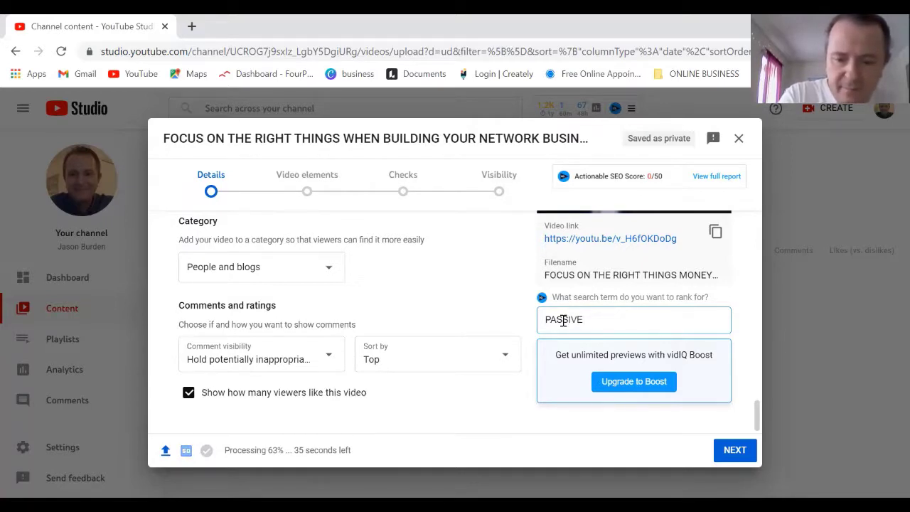
{"action": "type", "text": "INC"}
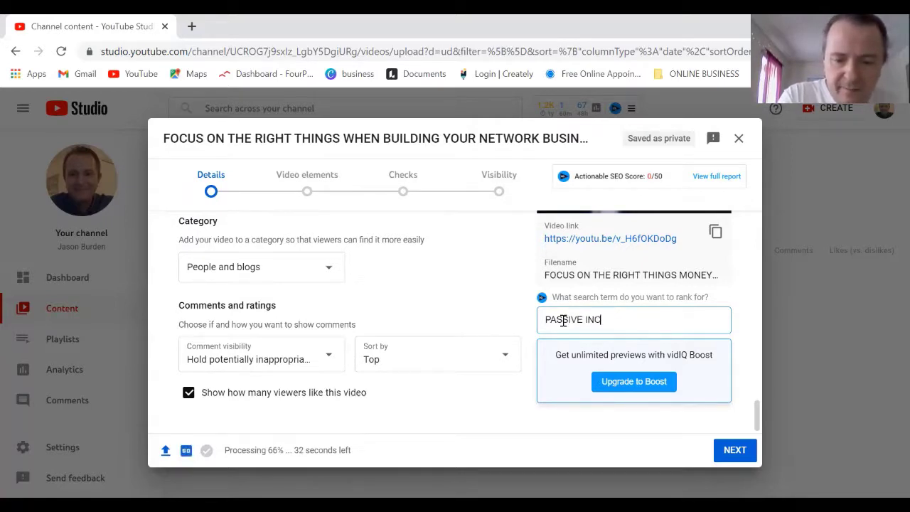
{"action": "type", "text": "OME, ELE"}
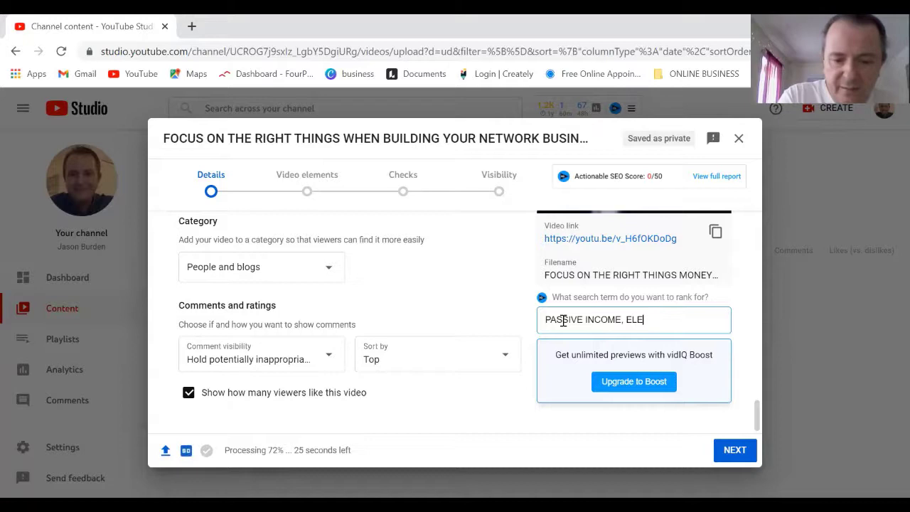
{"action": "type", "text": "VAYE"}
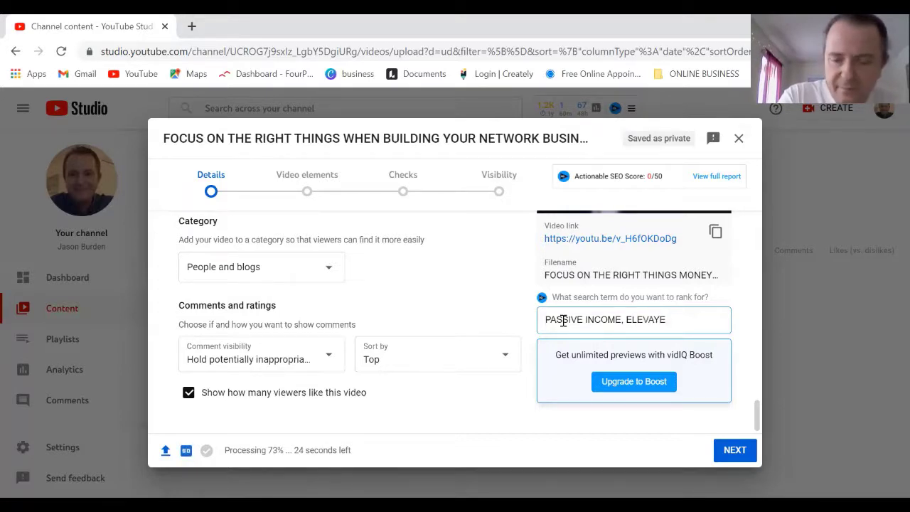
{"action": "type", "text": "PASS,"}
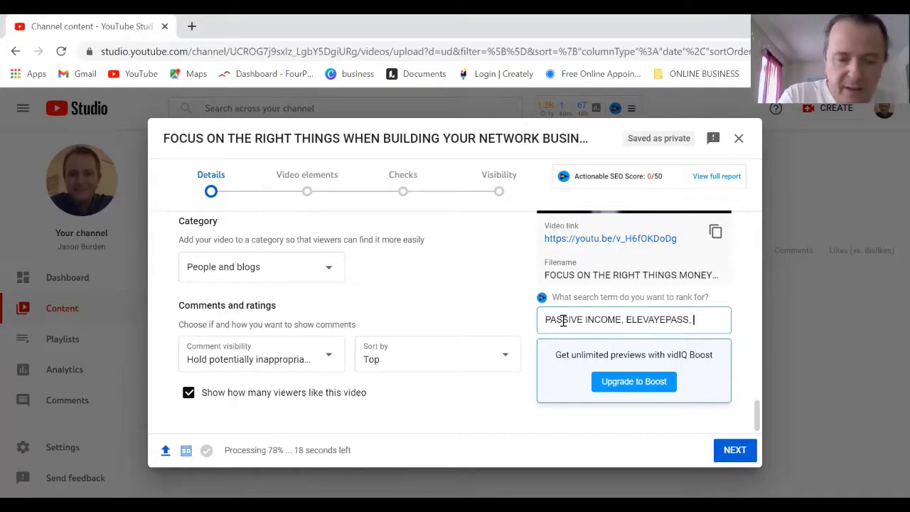
{"action": "type", "text": " MONEY"}
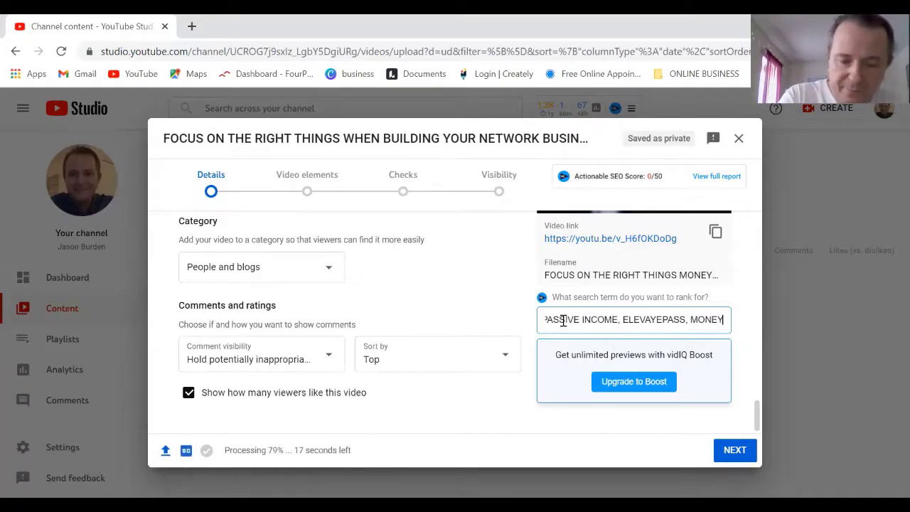
{"action": "type", "text": "WORK"}
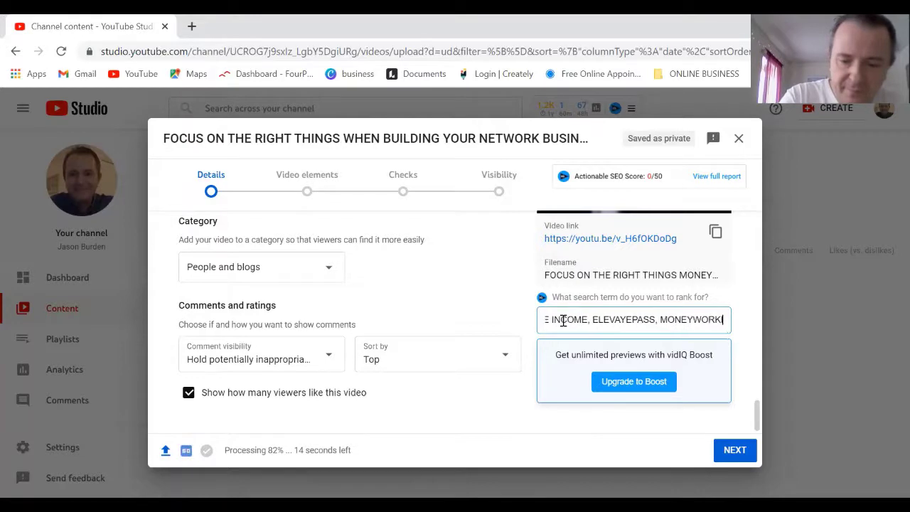
{"action": "type", "text": "ING4U"}
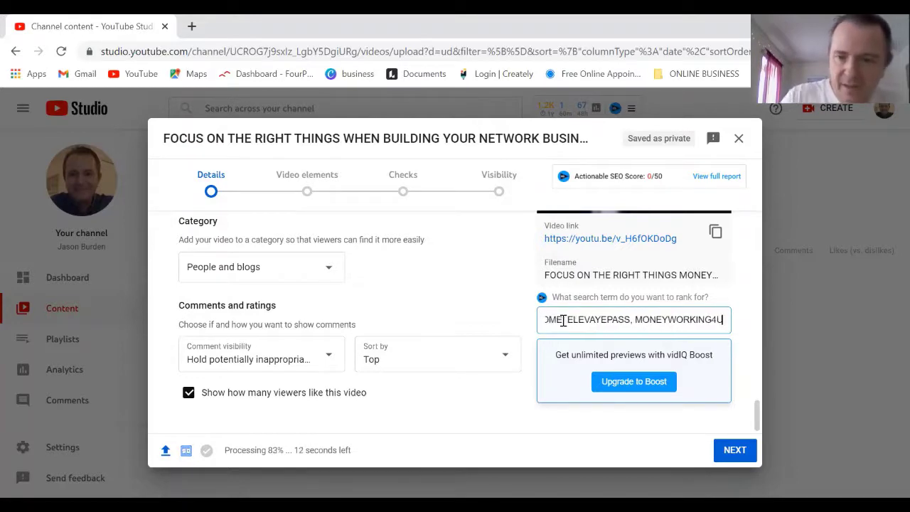
{"action": "type", "text": ","}
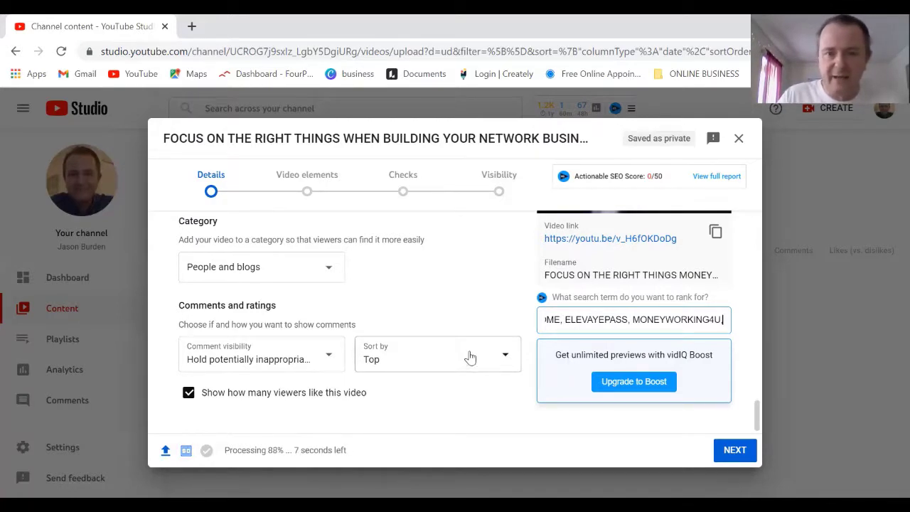
Remove the trailing comma from the search terms and add an end screen imported from the latest video.
{"action": "key", "text": "BackSpace"}
{"action": "left_click", "coordinate": [740, 451]}
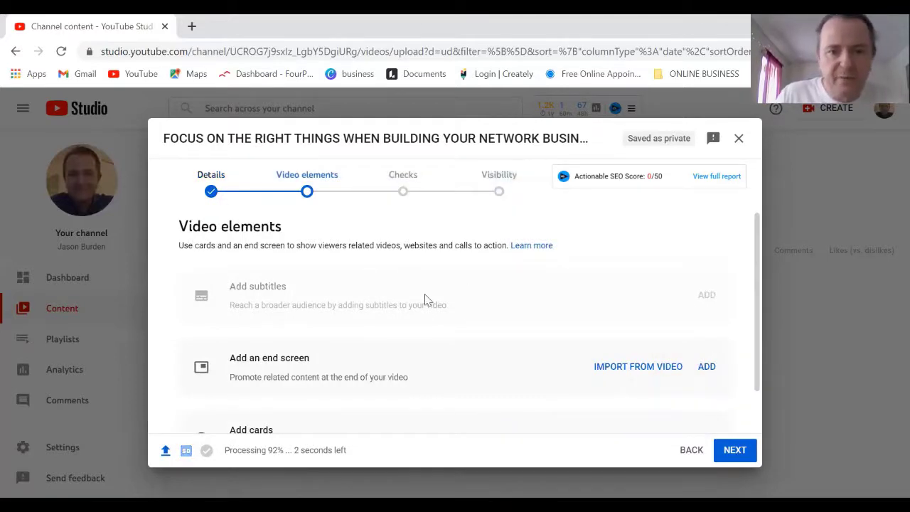
{"action": "scroll", "coordinate": [449, 315], "scroll_direction": "down", "scroll_amount": 1}
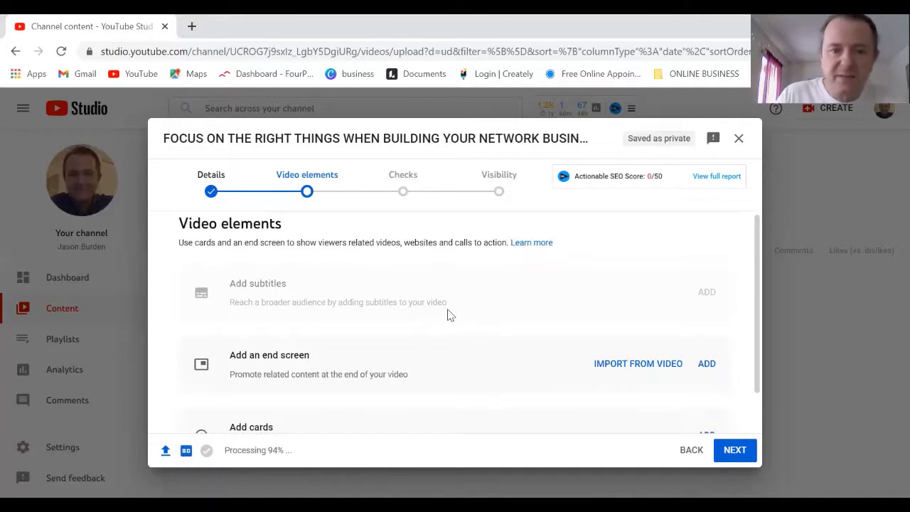
{"action": "scroll", "coordinate": [448, 314], "scroll_direction": "down", "scroll_amount": 1}
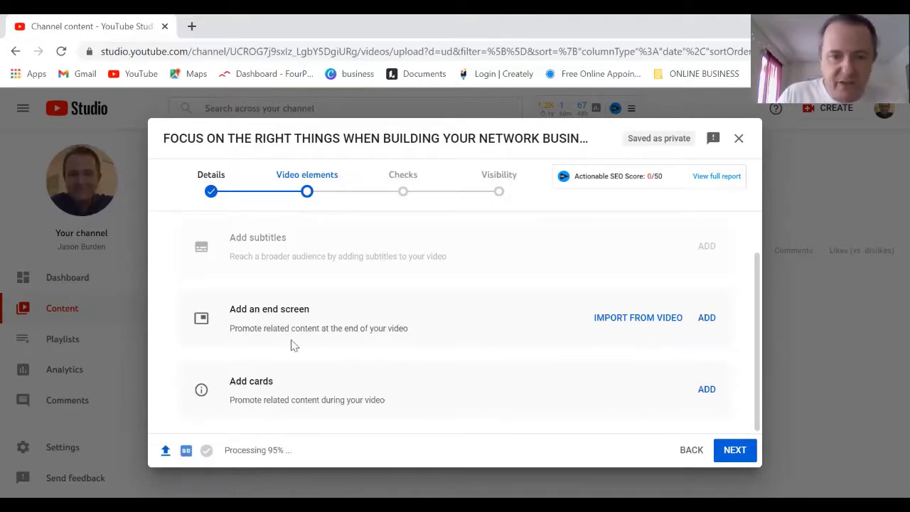
{"action": "left_click", "coordinate": [707, 319]}
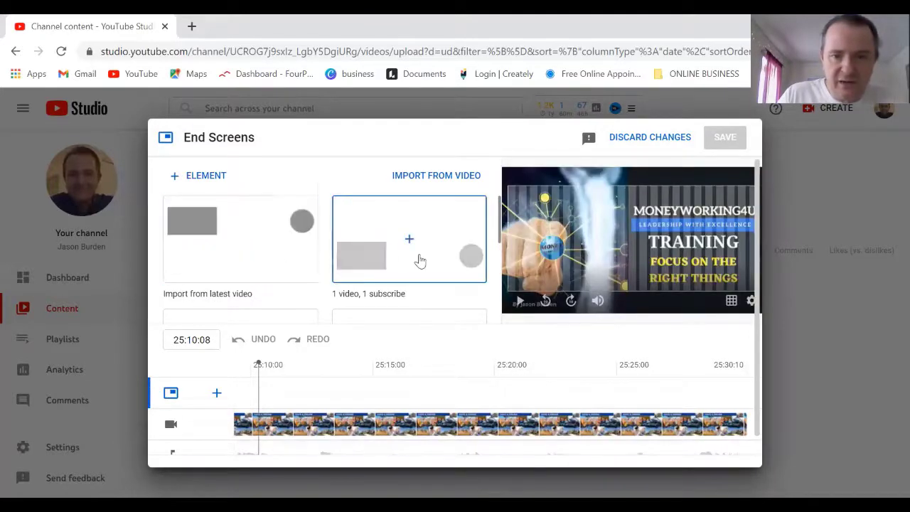
{"action": "left_click", "coordinate": [220, 258]}
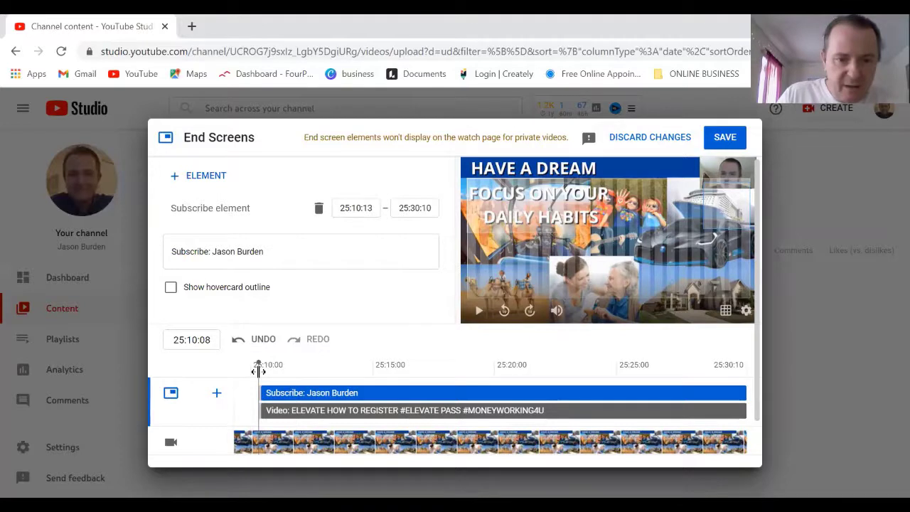
Preview the end screen, change its featured video to ELEVATE PASS #ELEVETEPASS #MONEYWORKING4U #PASSIVEINCOME, and save the end screen.
{"action": "left_click_drag", "start_coordinate": [258, 370], "coordinate": [372, 370]}
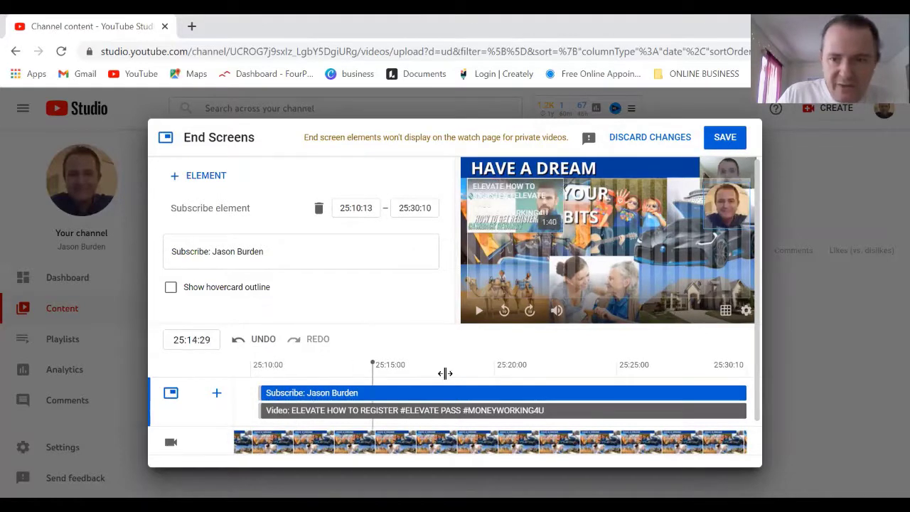
{"action": "left_click_drag", "start_coordinate": [445, 373], "coordinate": [742, 365]}
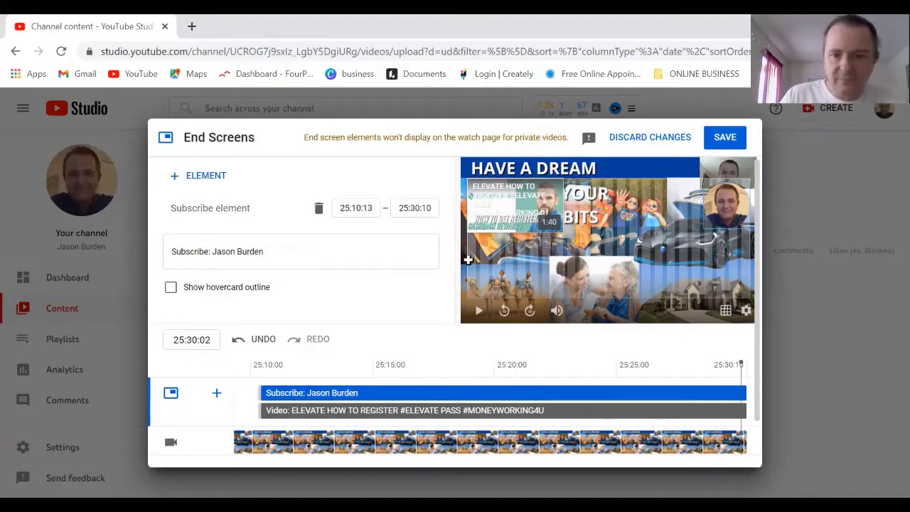
{"action": "scroll", "coordinate": [377, 242], "scroll_direction": "down", "scroll_amount": 1}
{"action": "scroll", "coordinate": [376, 241], "scroll_direction": "up", "scroll_amount": 1}
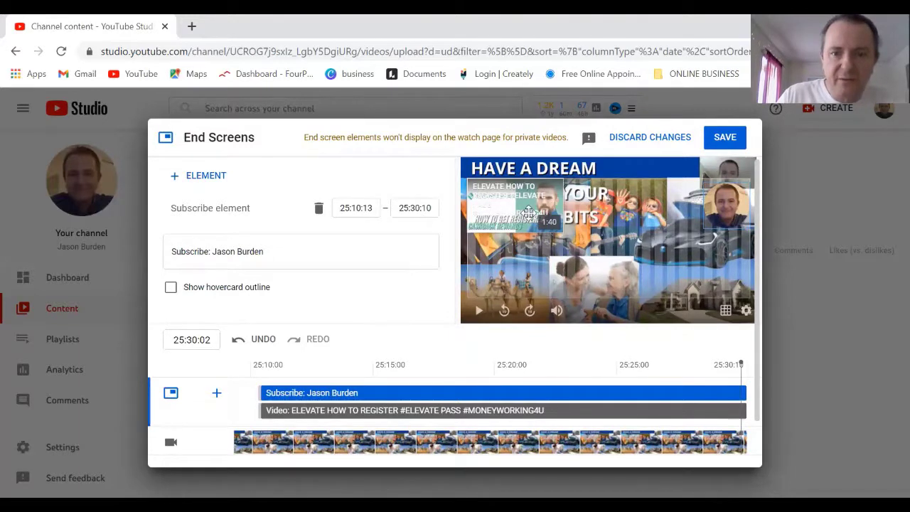
{"action": "left_click", "coordinate": [529, 211]}
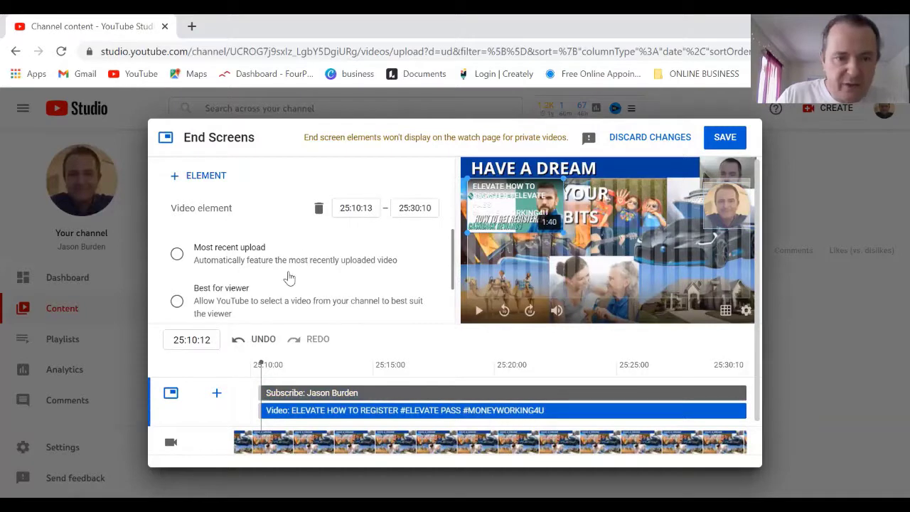
{"action": "scroll", "coordinate": [289, 277], "scroll_direction": "down", "scroll_amount": 2}
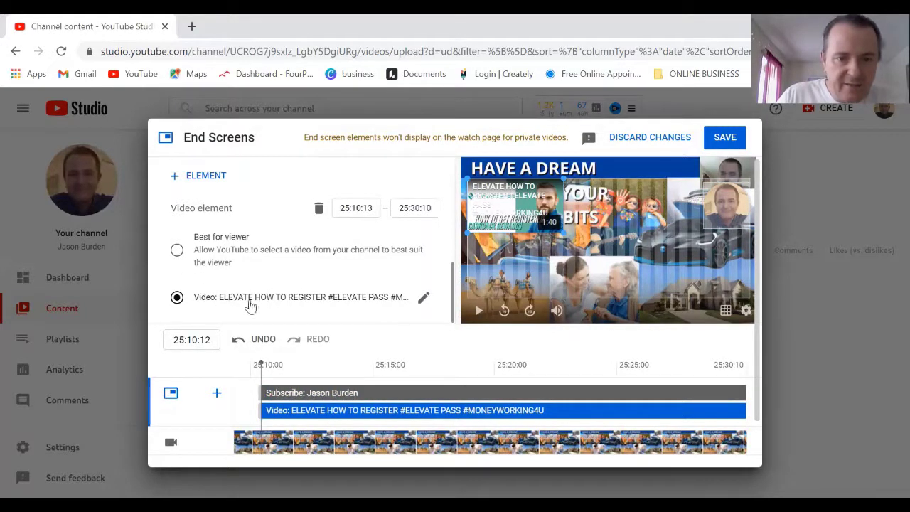
{"action": "left_click", "coordinate": [268, 301]}
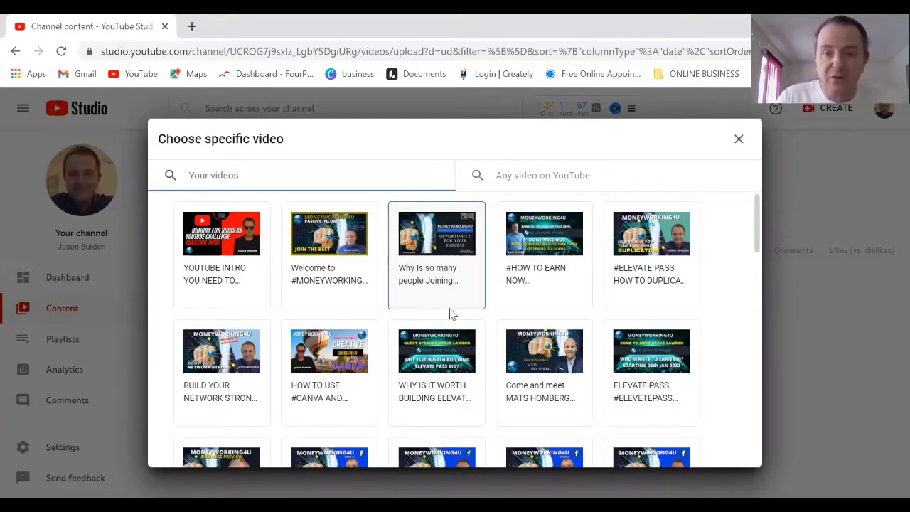
{"action": "left_click", "coordinate": [659, 359]}
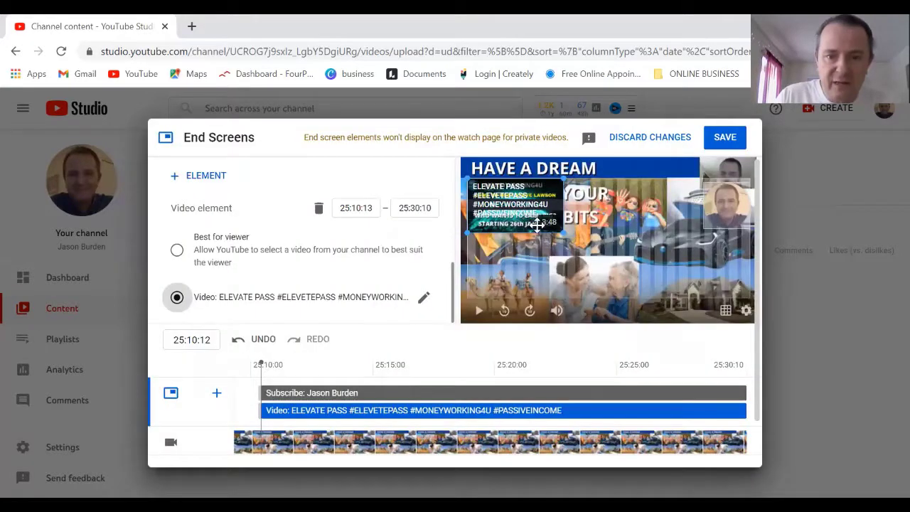
{"action": "left_click", "coordinate": [724, 139]}
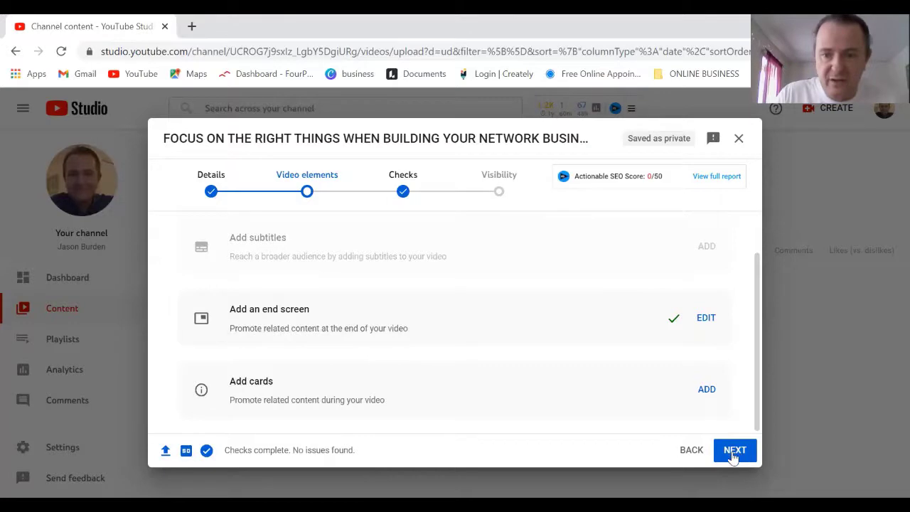
Continue past the checks, set the video's visibility to Public, and publish it.
{"action": "left_click", "coordinate": [736, 454]}
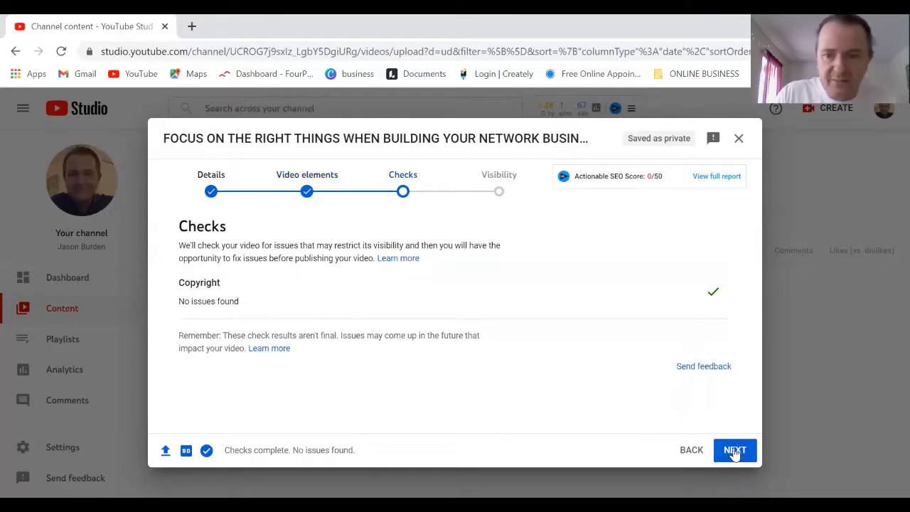
{"action": "left_click", "coordinate": [734, 452]}
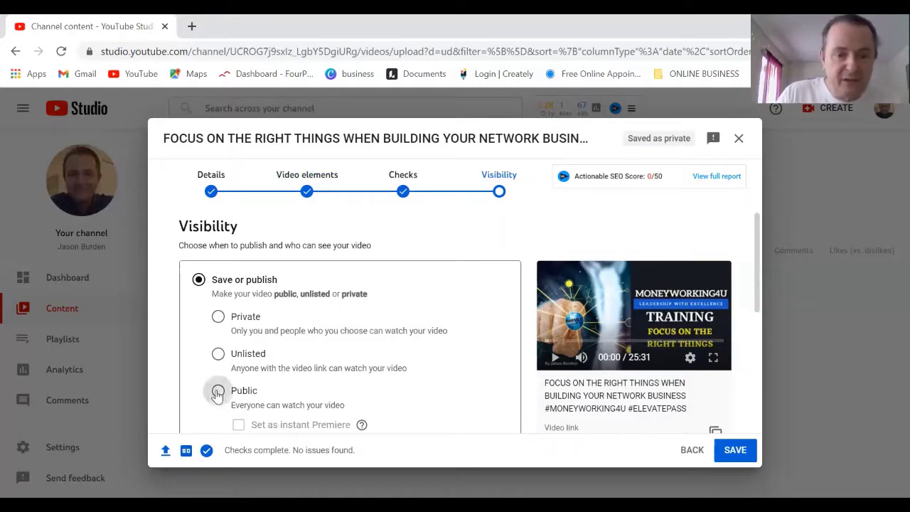
{"action": "left_click", "coordinate": [218, 391]}
{"action": "scroll", "coordinate": [387, 363], "scroll_direction": "down", "scroll_amount": 3}
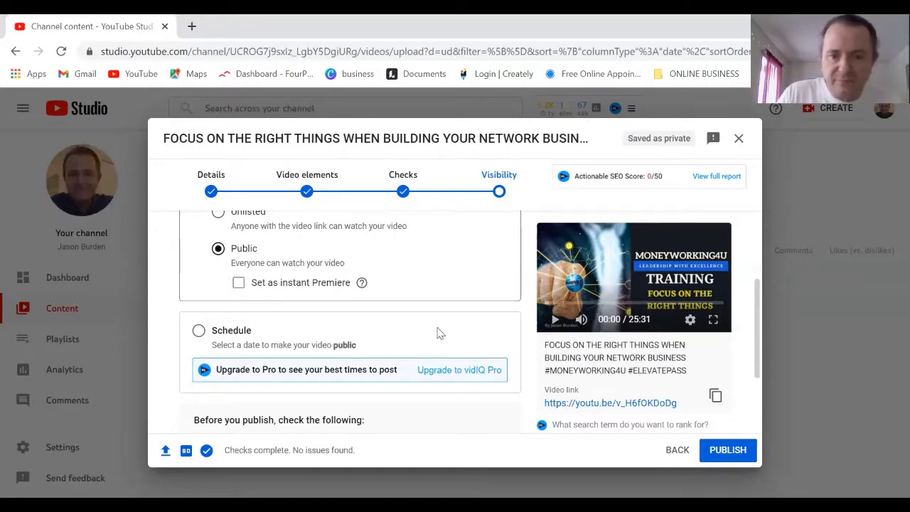
{"action": "scroll", "coordinate": [434, 330], "scroll_direction": "down", "scroll_amount": 1}
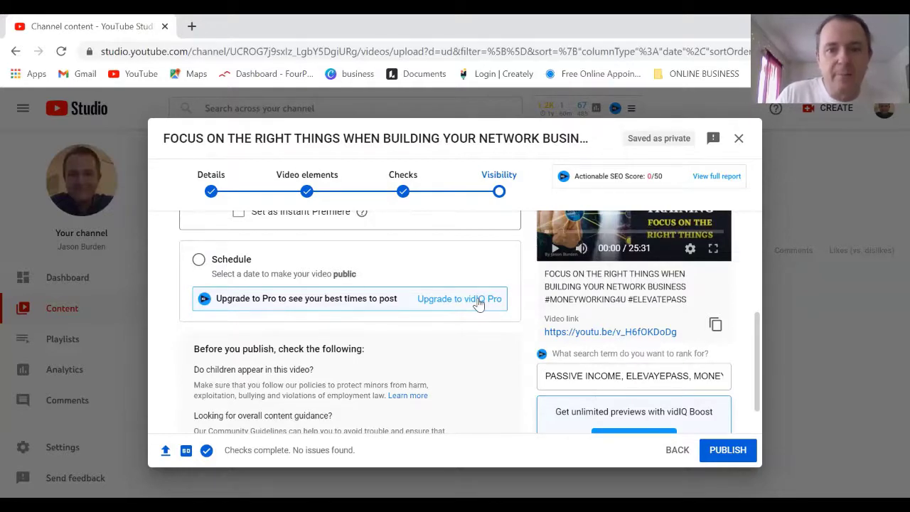
{"action": "left_click", "coordinate": [729, 452]}
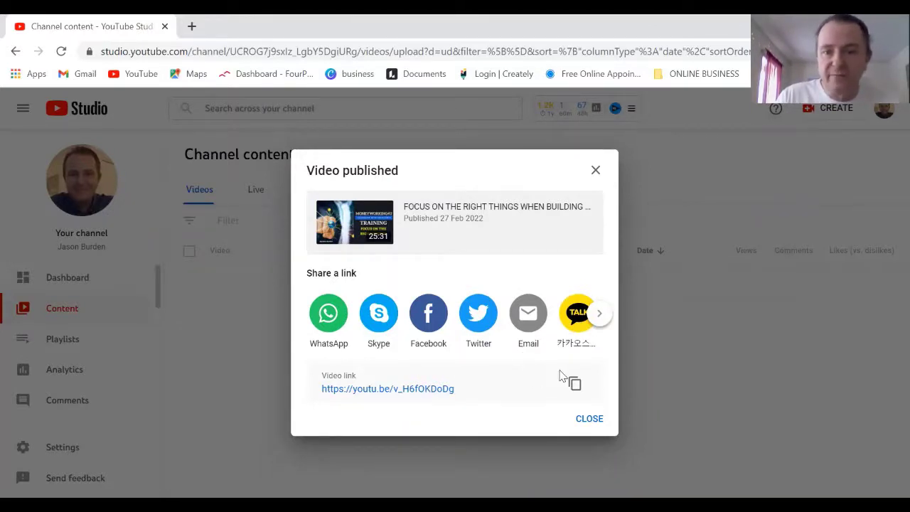
{"action": "left_click", "coordinate": [584, 422]}
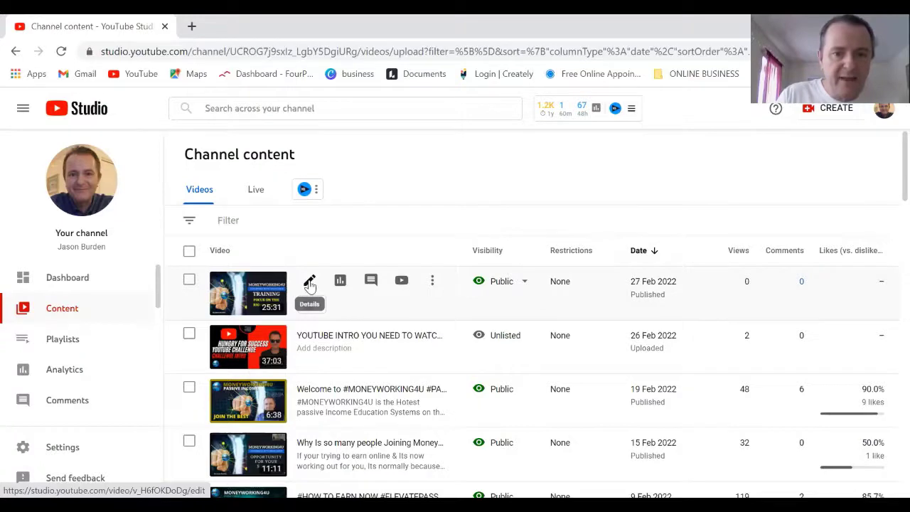
Open the details of the newly published training video and insert all tags from the AI MARKETING tag template.
{"action": "left_click", "coordinate": [310, 283]}
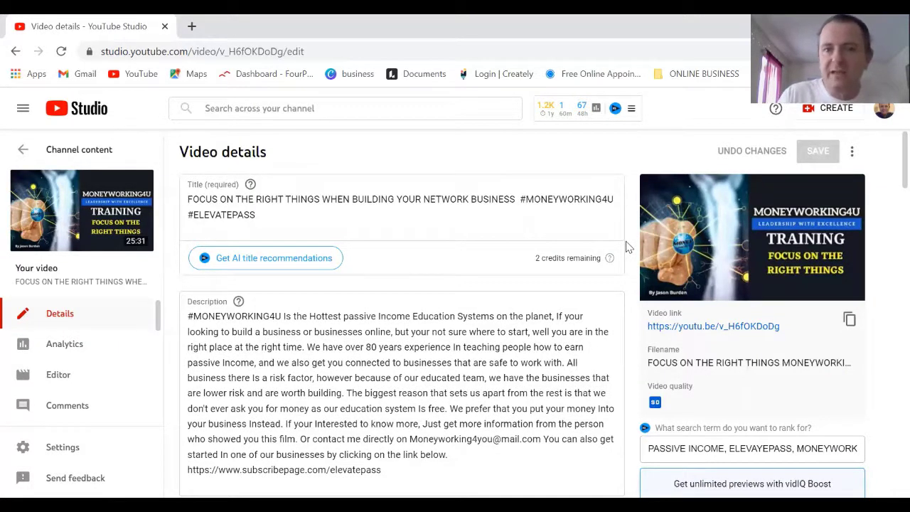
{"action": "scroll", "coordinate": [627, 246], "scroll_direction": "down", "scroll_amount": 5}
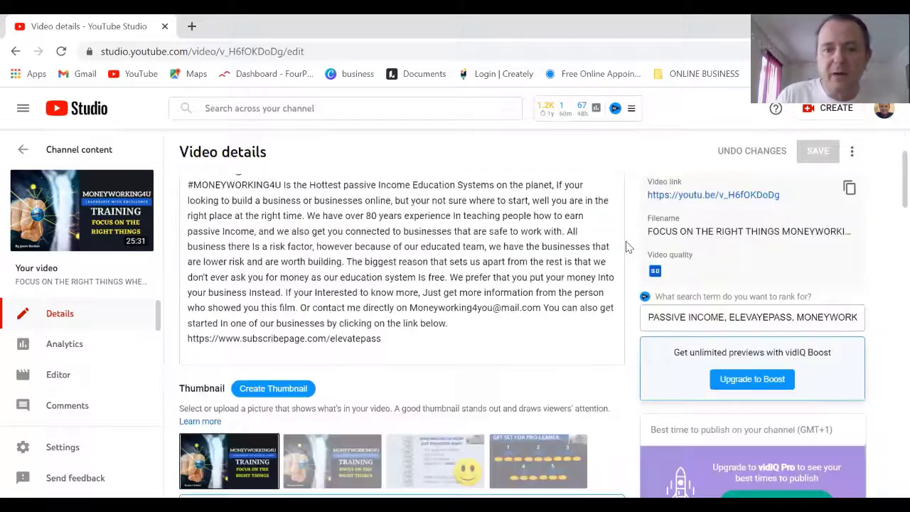
{"action": "scroll", "coordinate": [627, 246], "scroll_direction": "up", "scroll_amount": 3}
{"action": "scroll", "coordinate": [627, 246], "scroll_direction": "down", "scroll_amount": 3}
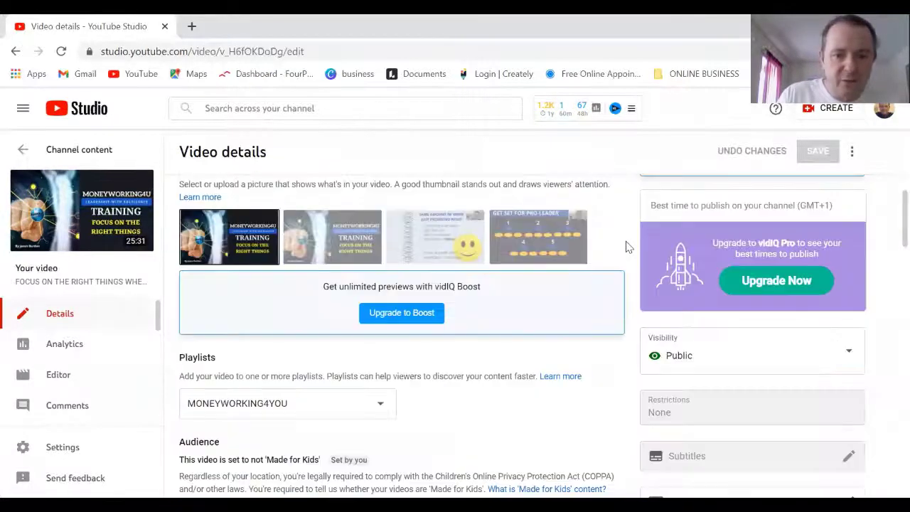
{"action": "scroll", "coordinate": [627, 246], "scroll_direction": "down", "scroll_amount": 7}
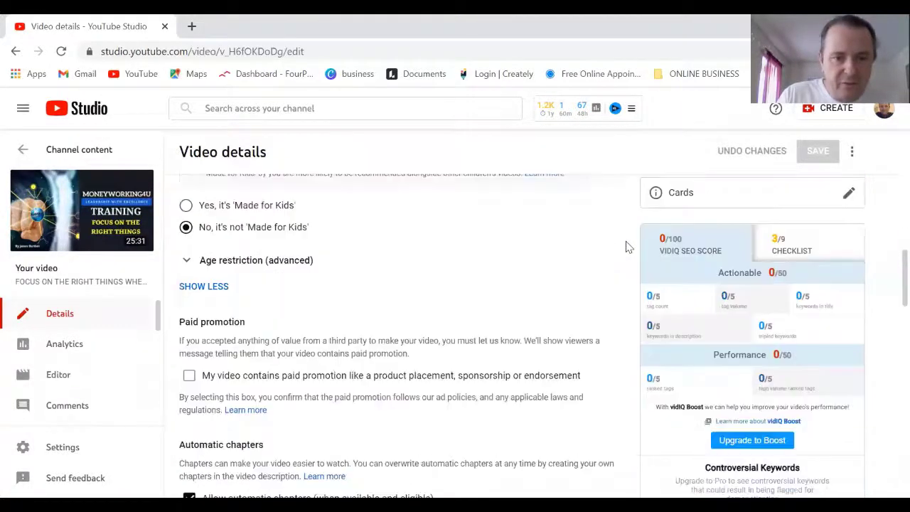
{"action": "scroll", "coordinate": [627, 246], "scroll_direction": "down", "scroll_amount": 4}
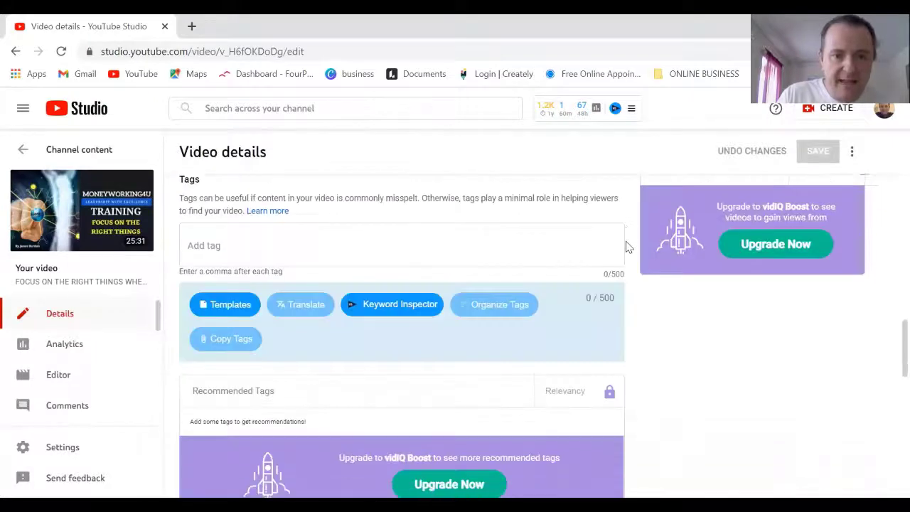
{"action": "left_click", "coordinate": [229, 309]}
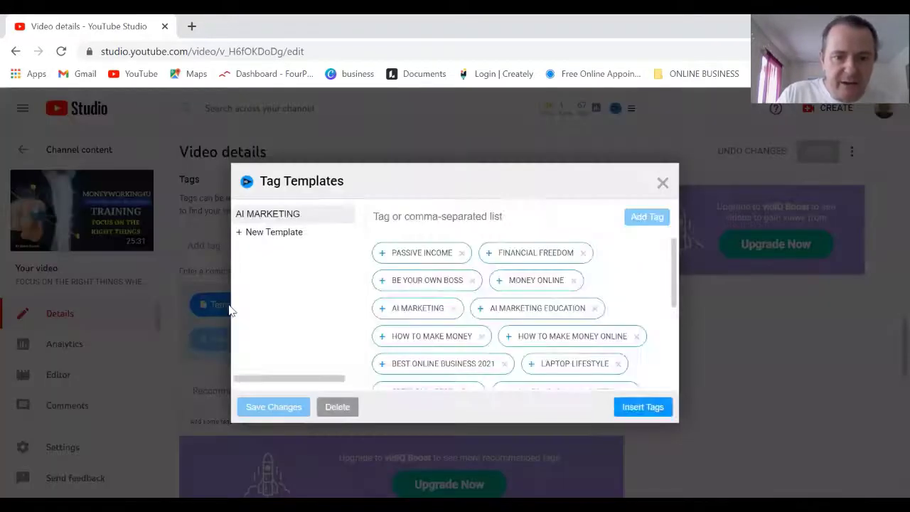
{"action": "left_click", "coordinate": [643, 407]}
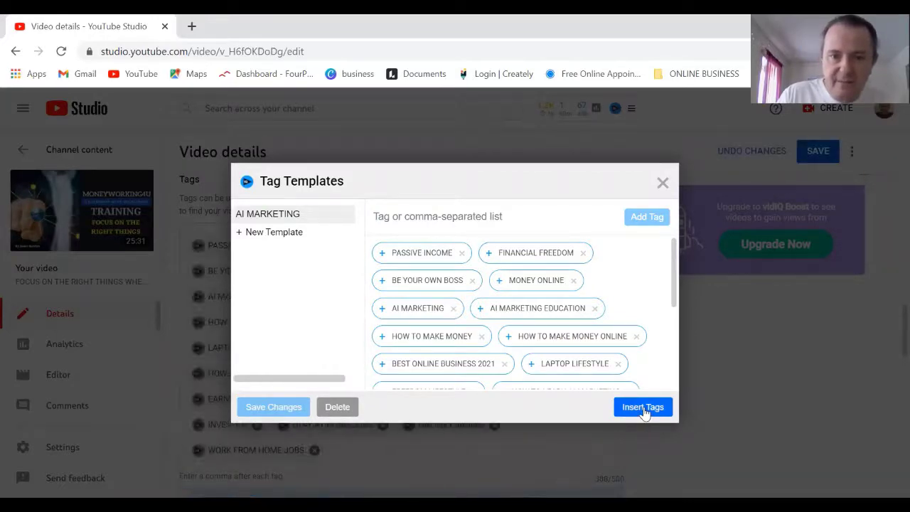
{"action": "left_click", "coordinate": [662, 182]}
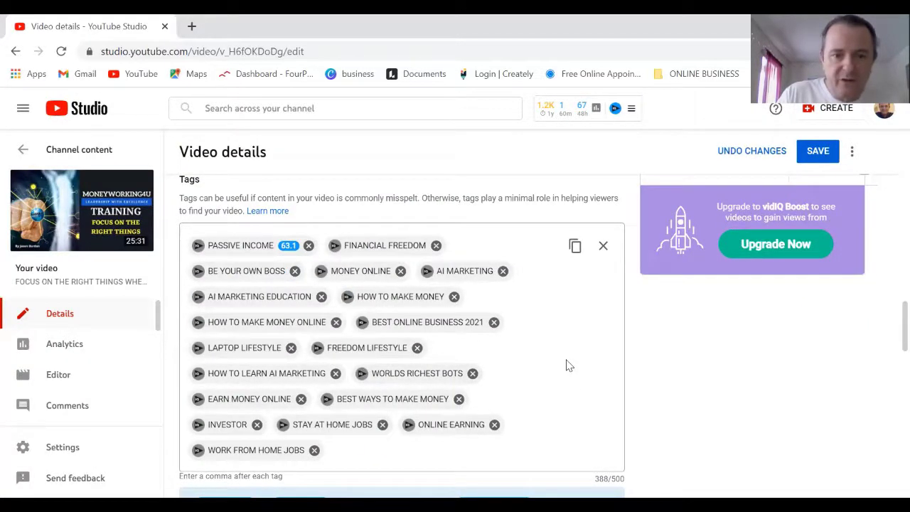
Add the tag "ELEVATE PASS" after the existing tags of the video.
{"action": "scroll", "coordinate": [566, 366], "scroll_direction": "down", "scroll_amount": 1}
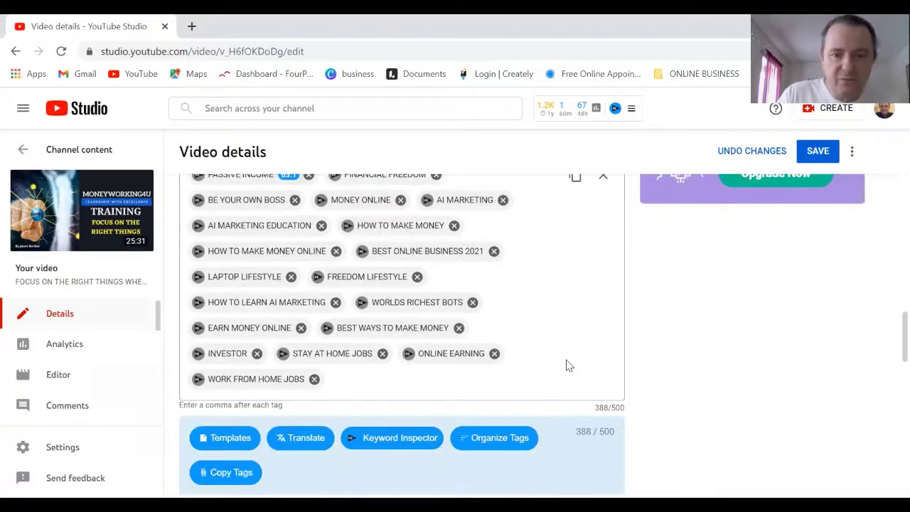
{"action": "scroll", "coordinate": [577, 333], "scroll_direction": "down", "scroll_amount": 1}
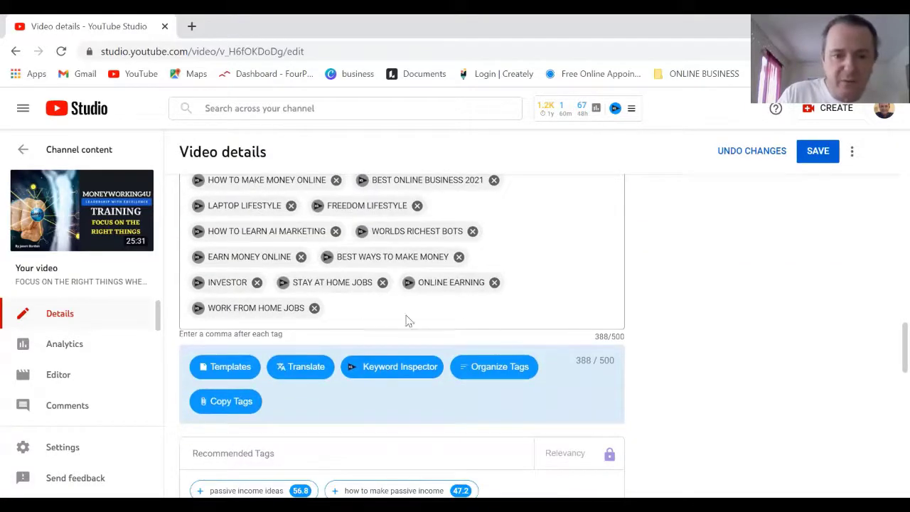
{"action": "left_click", "coordinate": [335, 312]}
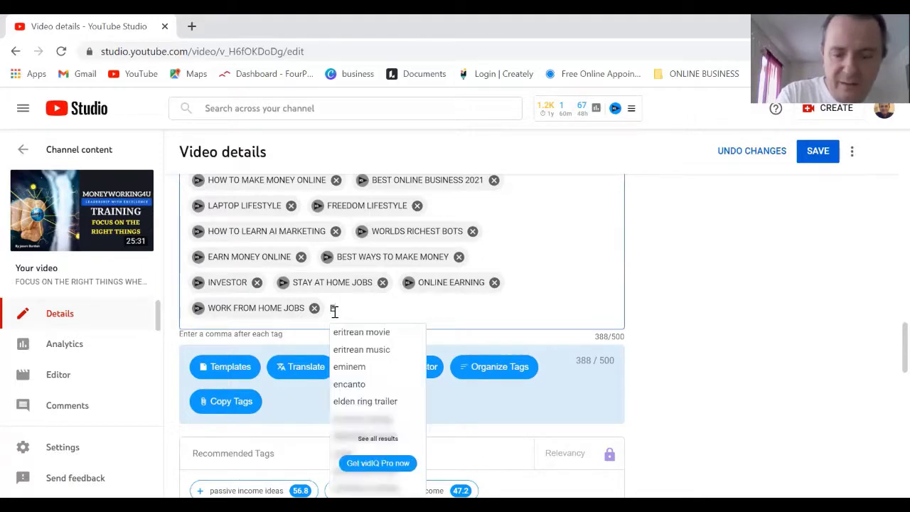
{"action": "type", "text": "EL"}
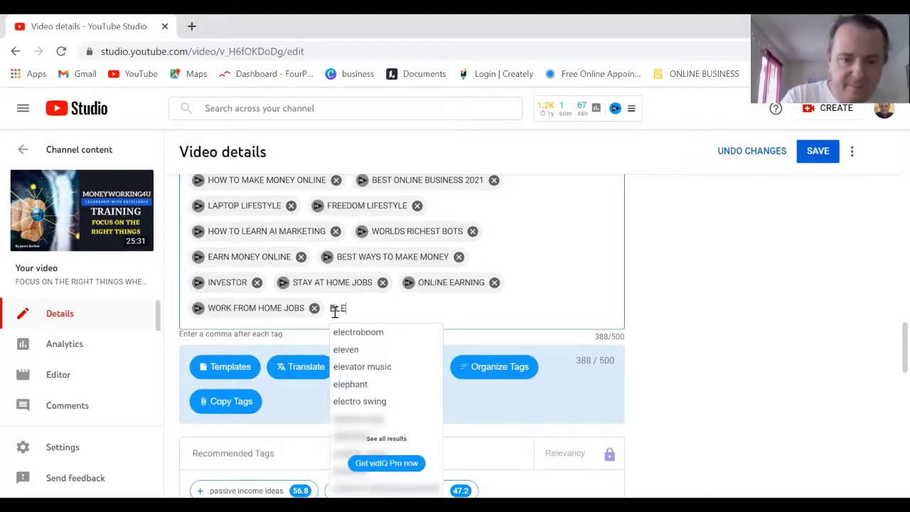
{"action": "type", "text": "EVATE"}
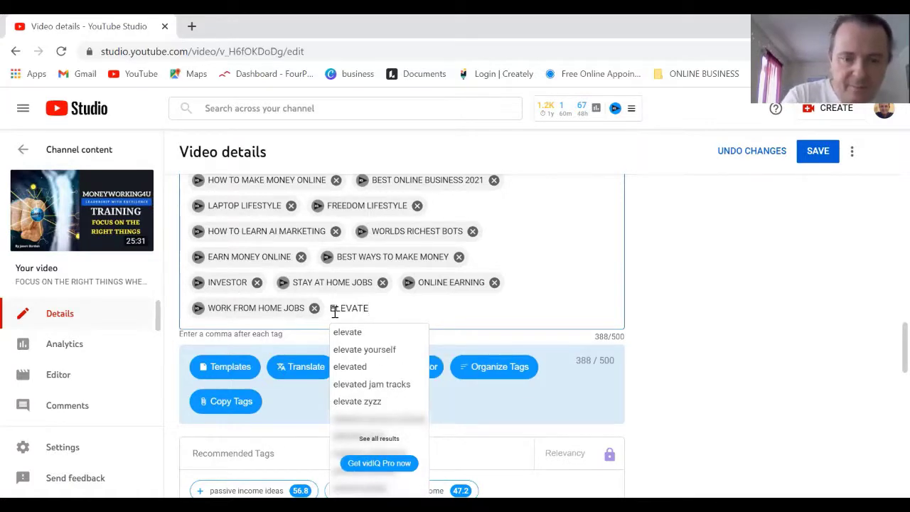
{"action": "type", "text": " PASS"}
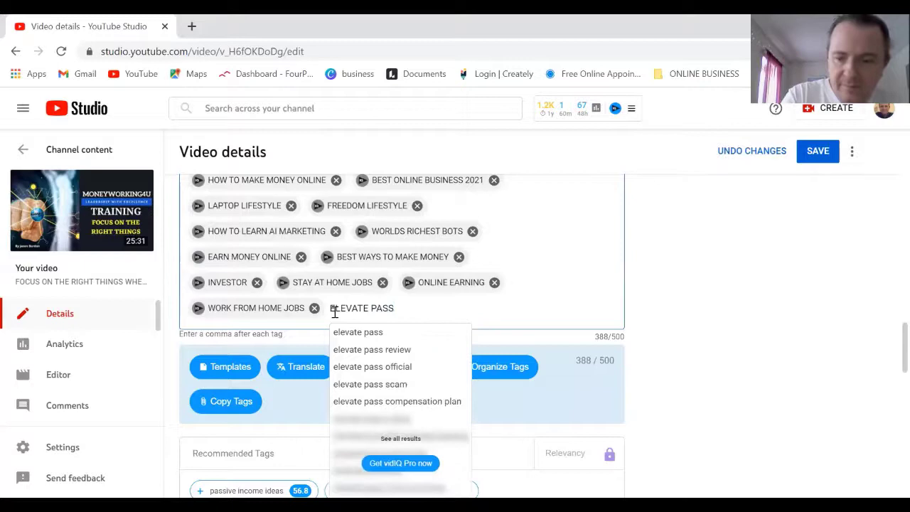
{"action": "key", "text": "Return"}
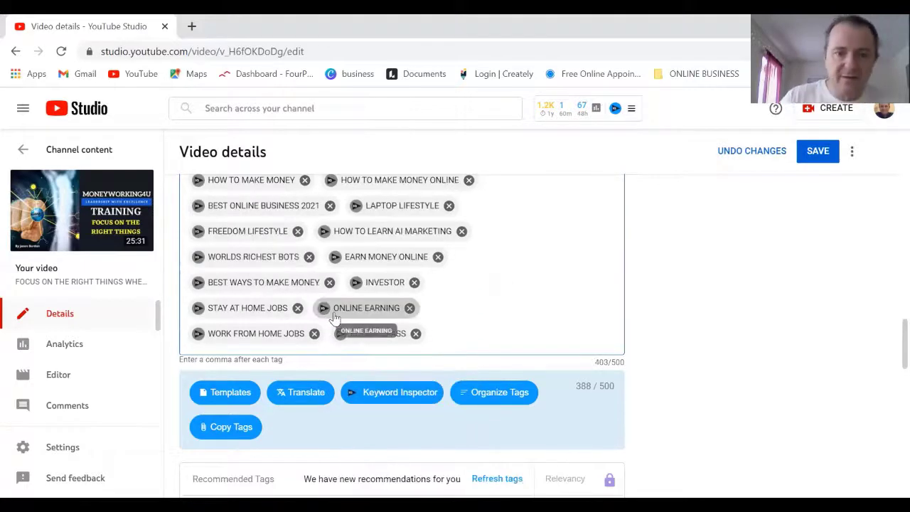
{"action": "scroll", "coordinate": [453, 321], "scroll_direction": "up", "scroll_amount": 6}
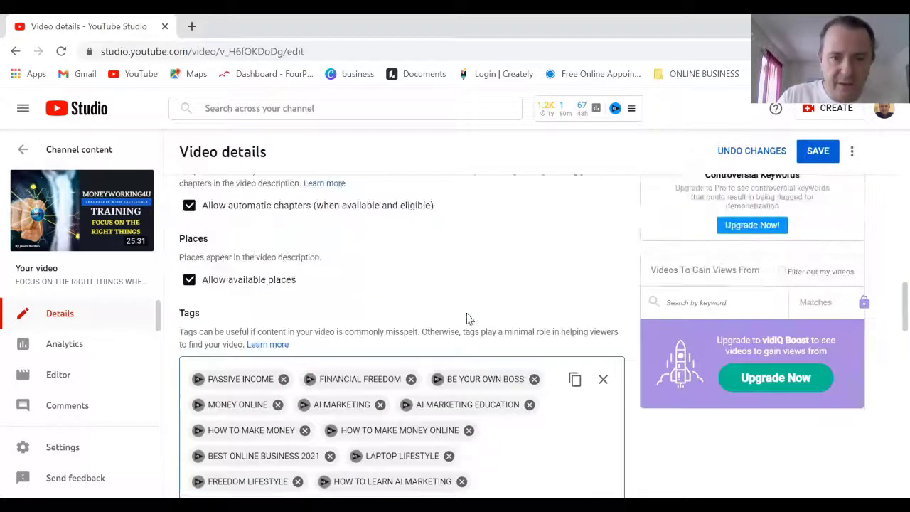
Copy the hashtag #ELEVATEPASS from the video title and append it after the subscribe page link in the description.
{"action": "scroll", "coordinate": [467, 319], "scroll_direction": "up", "scroll_amount": 7}
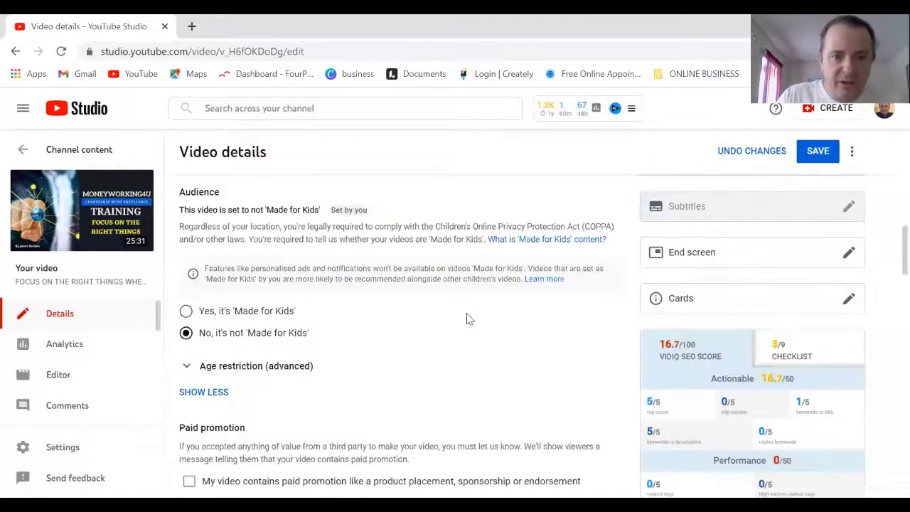
{"action": "scroll", "coordinate": [467, 319], "scroll_direction": "up", "scroll_amount": 3}
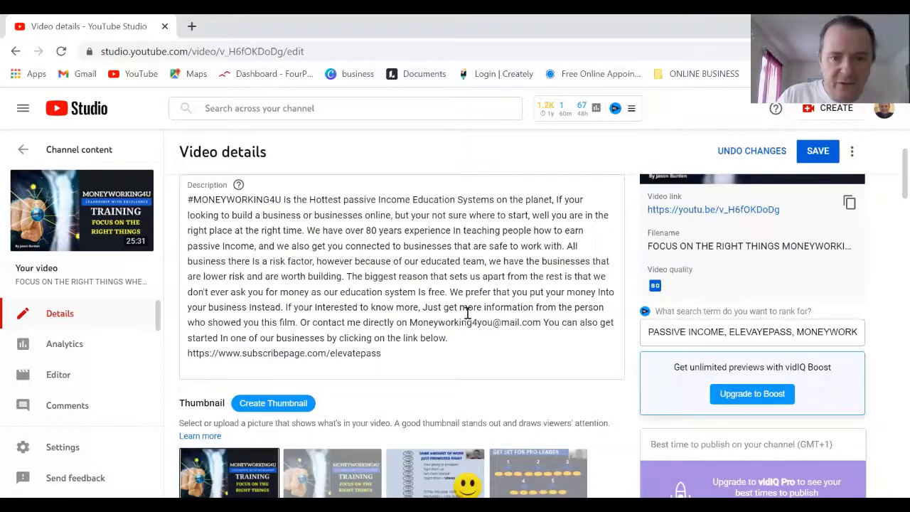
{"action": "scroll", "coordinate": [467, 314], "scroll_direction": "up", "scroll_amount": 2}
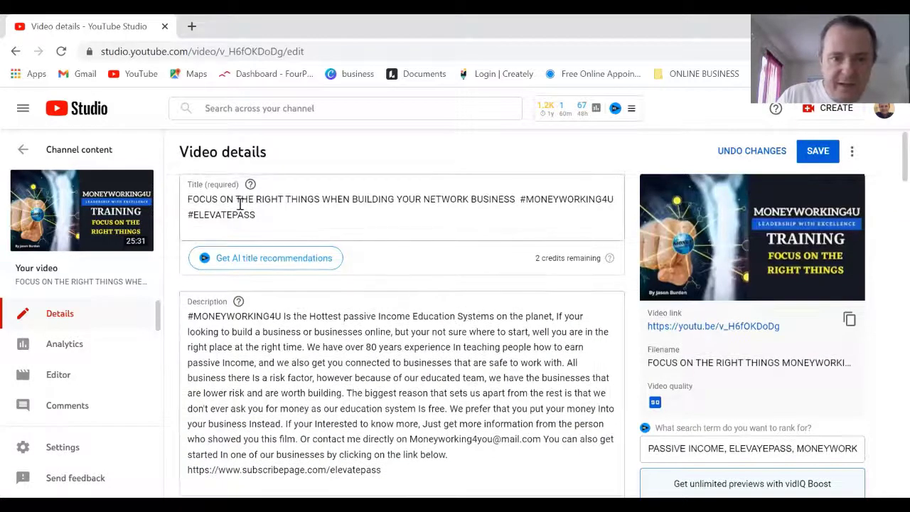
{"action": "left_click_drag", "start_coordinate": [258, 216], "coordinate": [190, 217]}
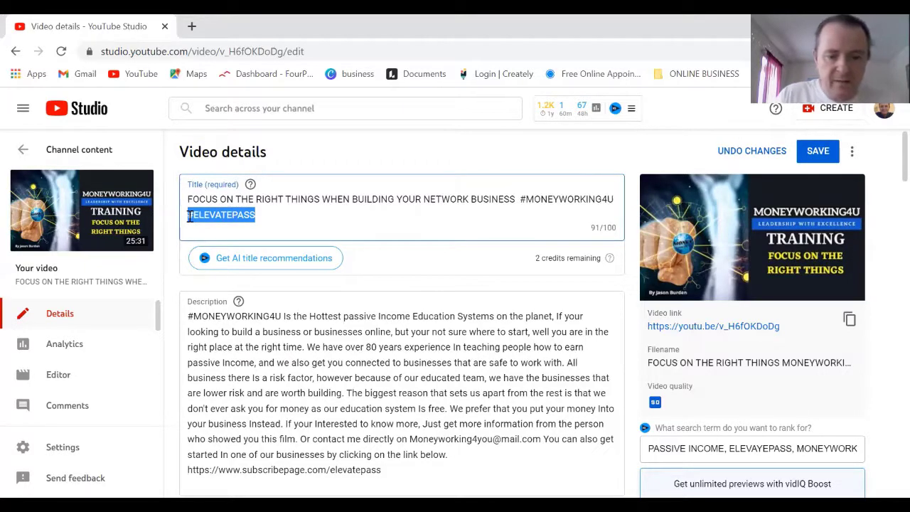
{"action": "scroll", "coordinate": [341, 264], "scroll_direction": "down", "scroll_amount": 5}
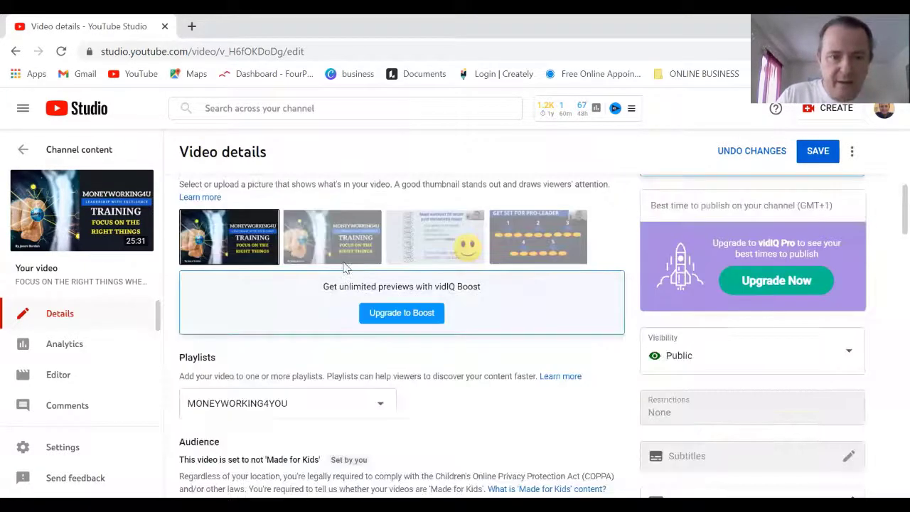
{"action": "scroll", "coordinate": [213, 346], "scroll_direction": "up", "scroll_amount": 3}
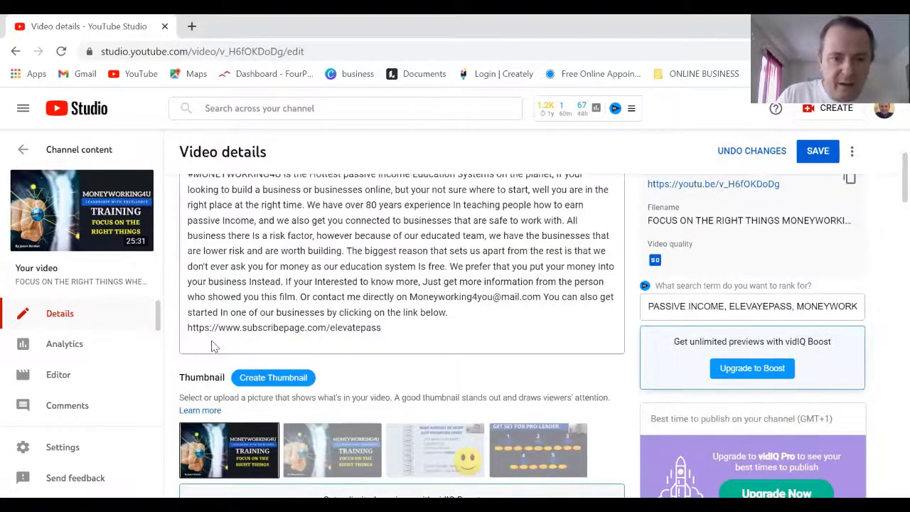
{"action": "left_click", "coordinate": [412, 333]}
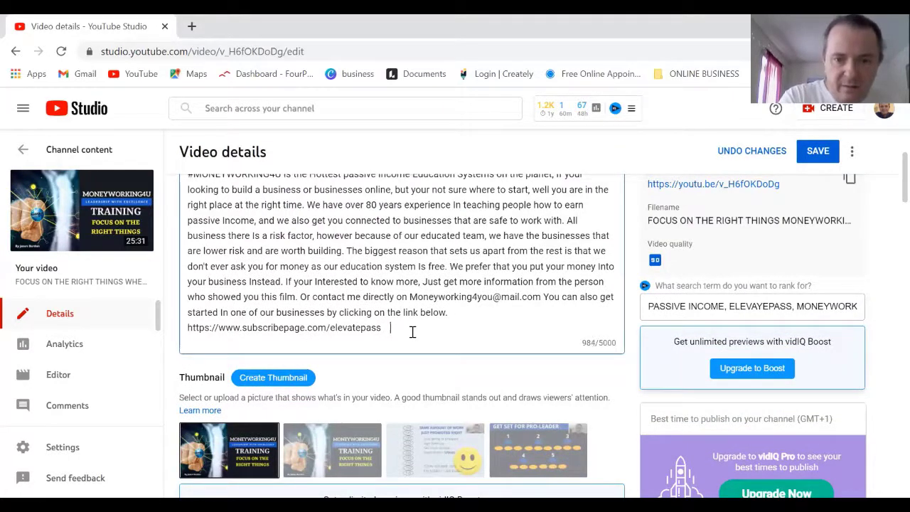
{"action": "type", "text": "#ELEVATEPASS"}
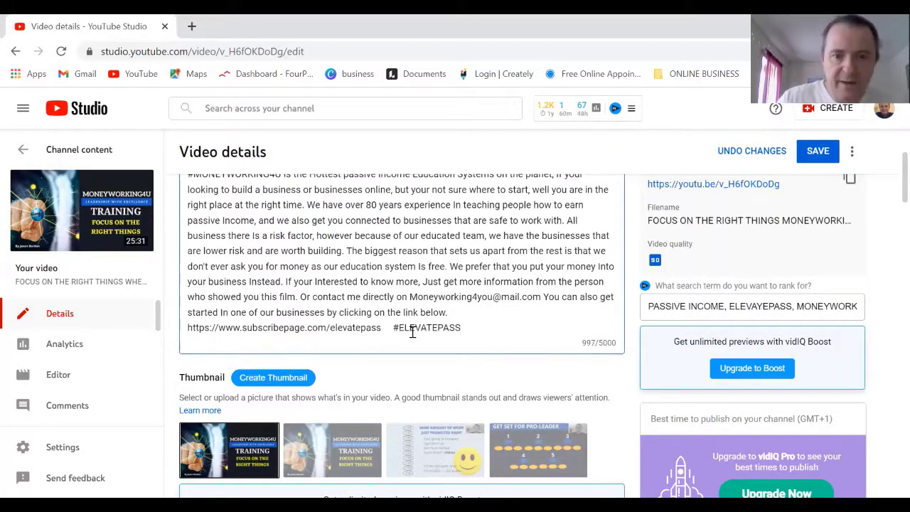
Copy #MONEYWORKING4U from the title to the end of the description, and save the video details.
{"action": "scroll", "coordinate": [410, 332], "scroll_direction": "up", "scroll_amount": 2}
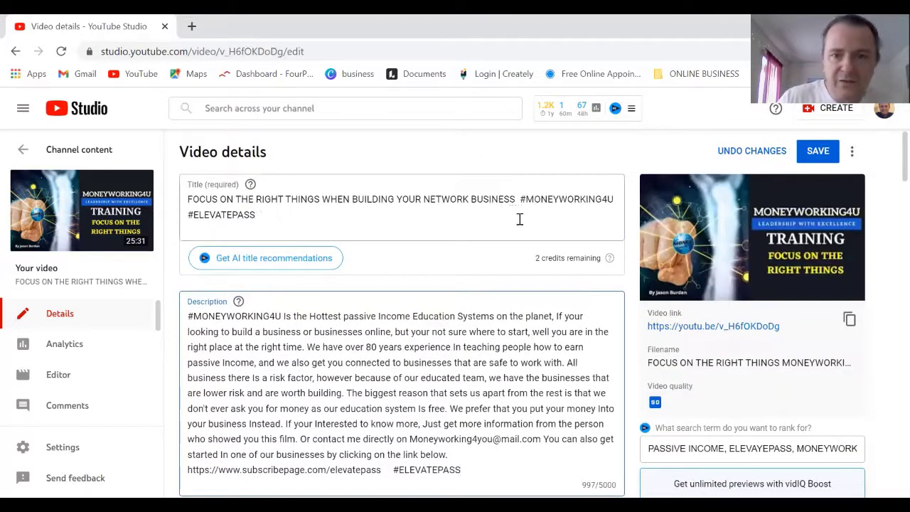
{"action": "left_click_drag", "start_coordinate": [615, 201], "coordinate": [528, 201]}
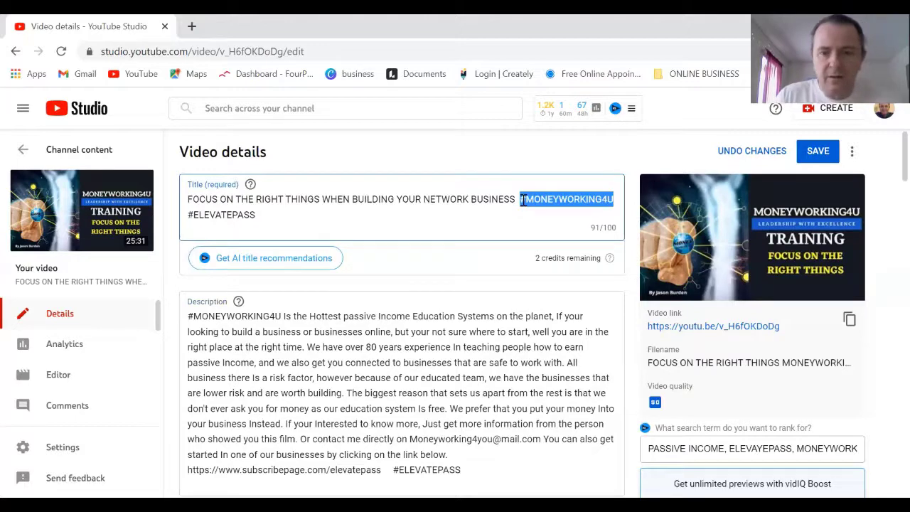
{"action": "scroll", "coordinate": [489, 329], "scroll_direction": "down", "scroll_amount": 2}
{"action": "left_click", "coordinate": [474, 332]}
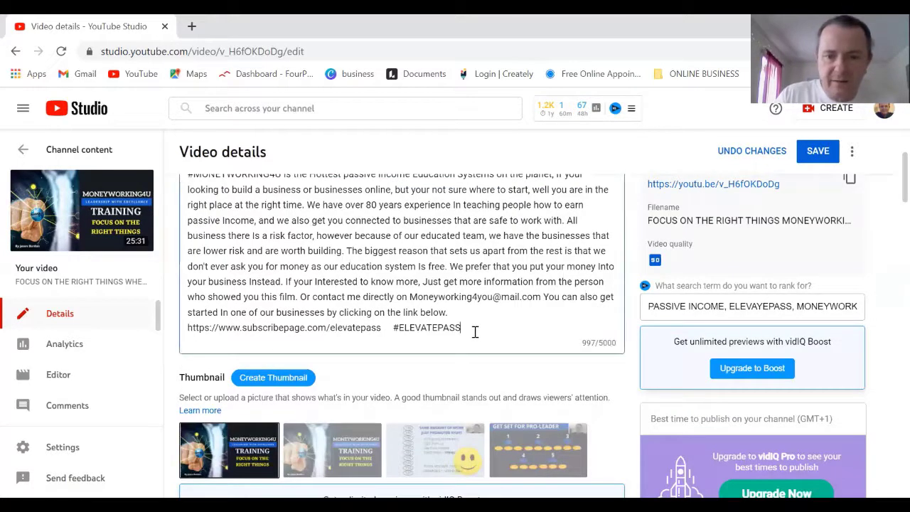
{"action": "type", "text": "#MONEYWORKING4U"}
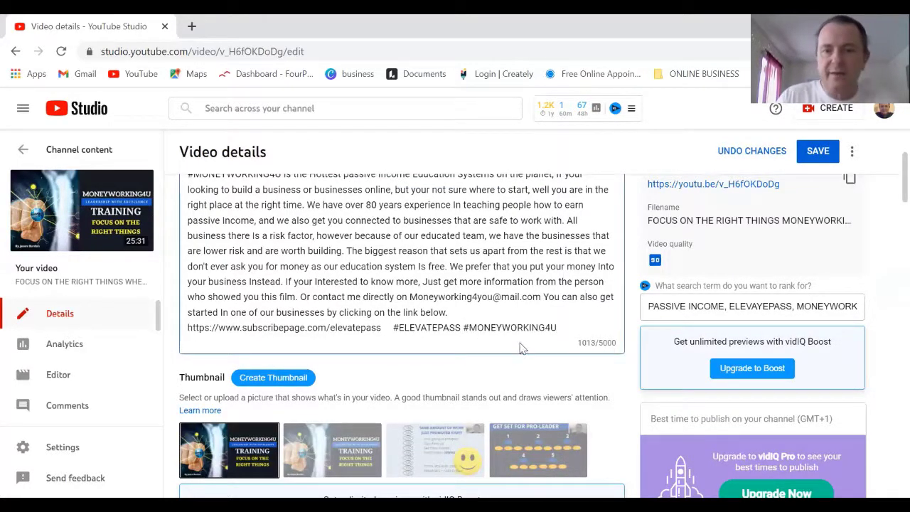
{"action": "left_click", "coordinate": [816, 152]}
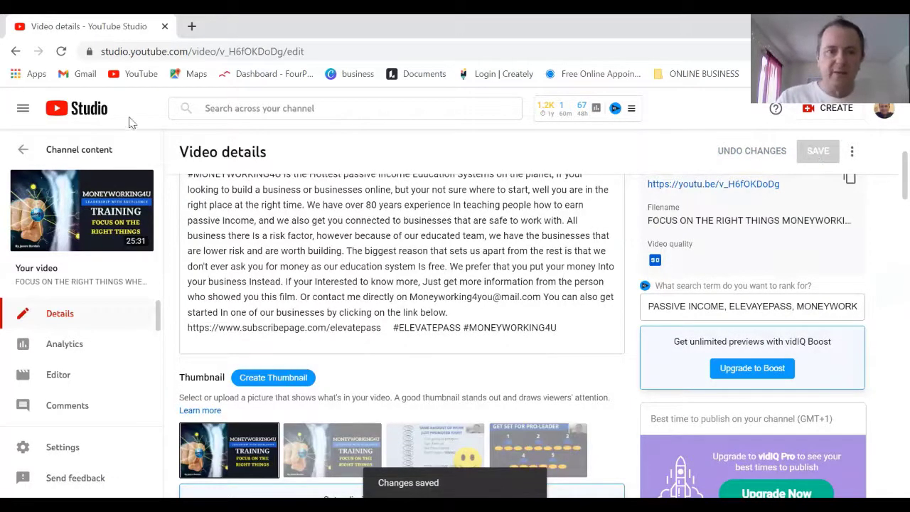
Copy the published video's link to the clipboard.
{"action": "scroll", "coordinate": [847, 225], "scroll_direction": "up", "scroll_amount": 1}
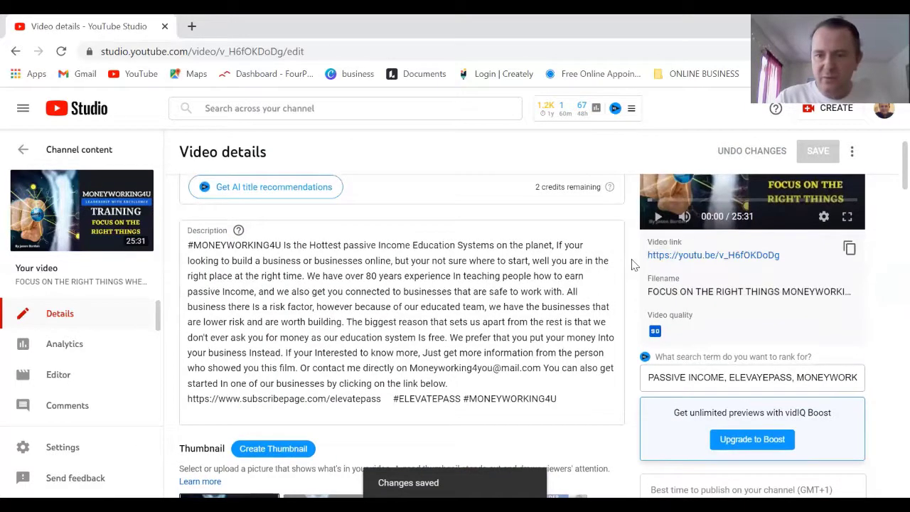
{"action": "left_click", "coordinate": [850, 249]}
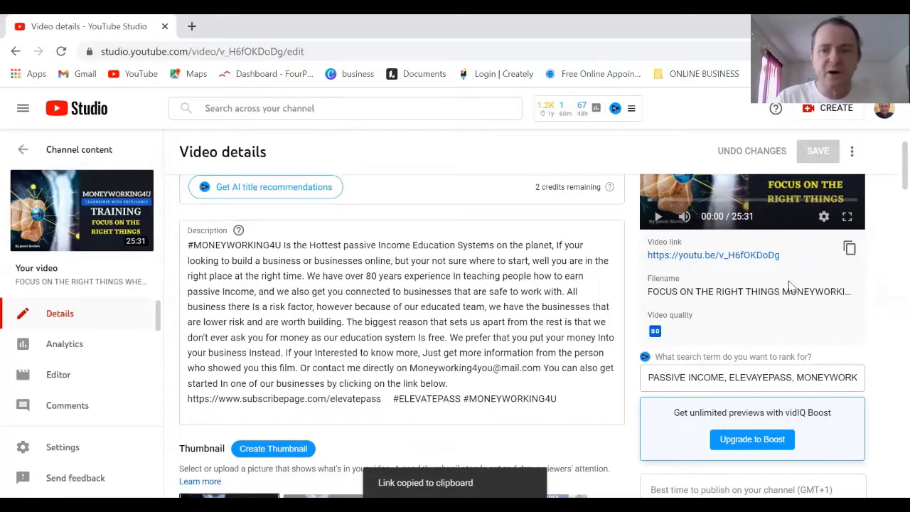
{"action": "scroll", "coordinate": [790, 286], "scroll_direction": "up", "scroll_amount": 1}
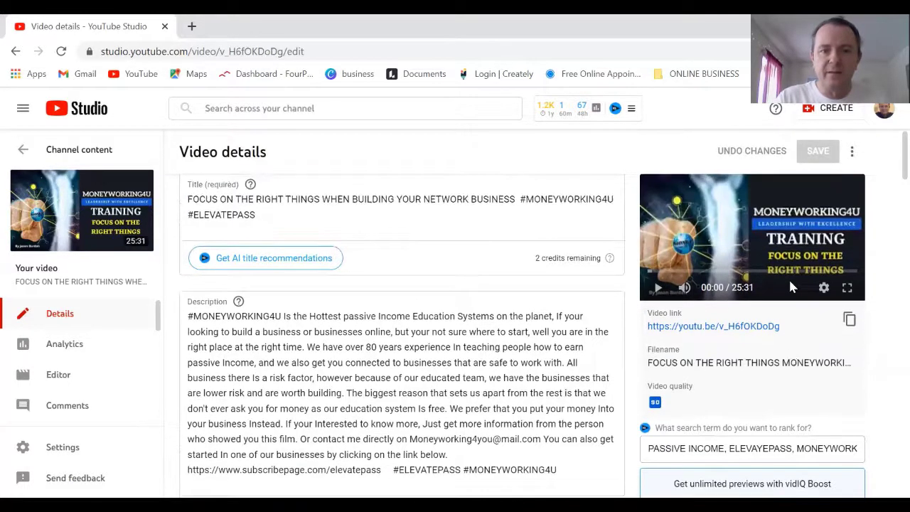
Open the published video's watch page, pause playback, and expand the full description to check its links and hashtags.
{"action": "left_click", "coordinate": [123, 217]}
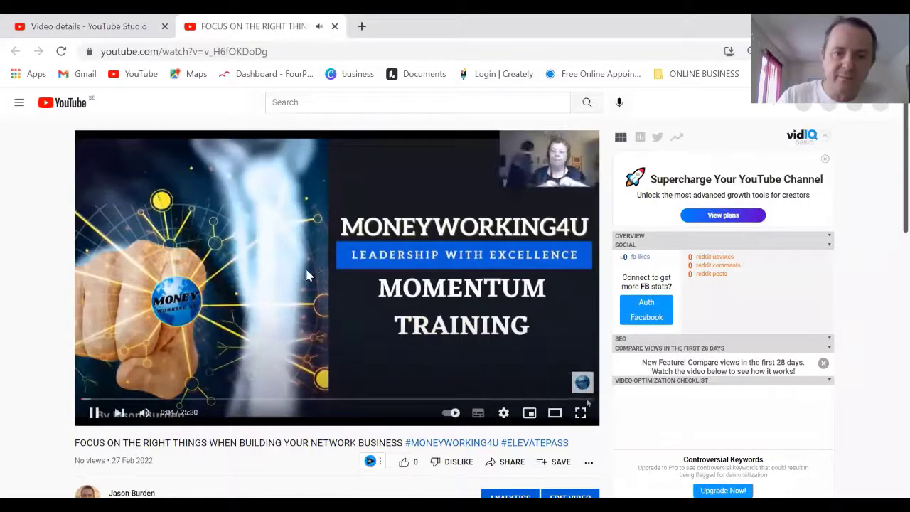
{"action": "left_click", "coordinate": [93, 414]}
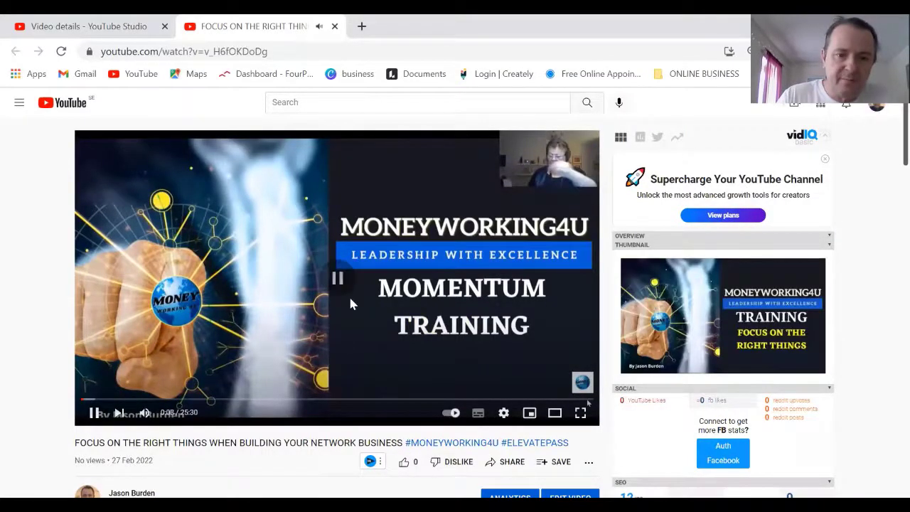
{"action": "scroll", "coordinate": [406, 288], "scroll_direction": "down", "scroll_amount": 3}
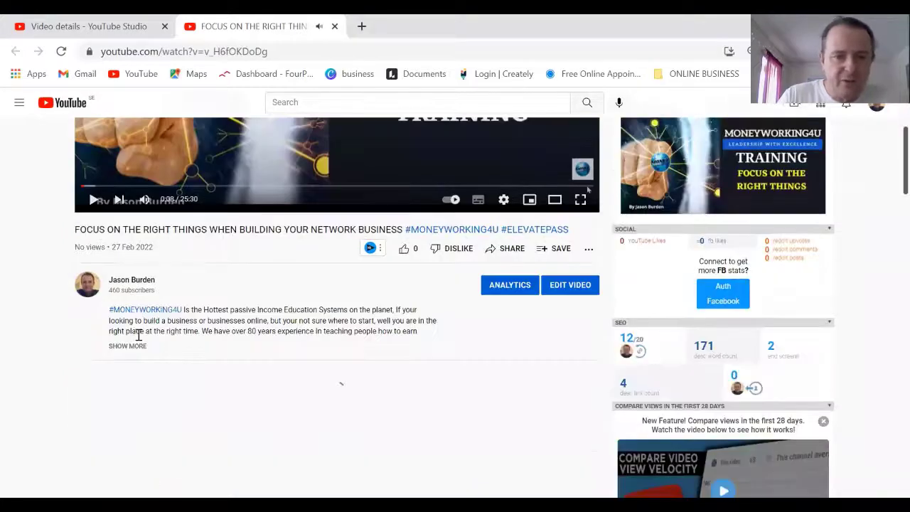
{"action": "left_click", "coordinate": [129, 346]}
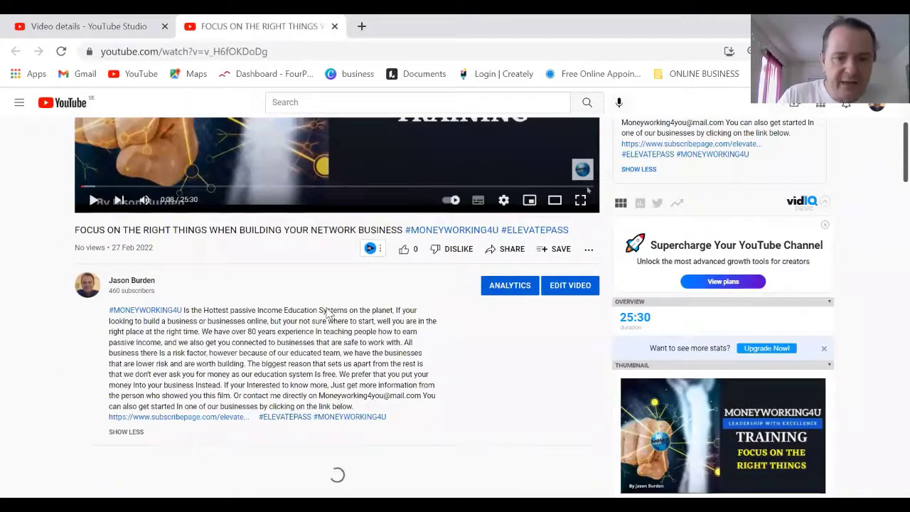
Open the subscribe page link from the video description and review the landing page down to its sign-up form.
{"action": "scroll", "coordinate": [587, 403], "scroll_direction": "down", "scroll_amount": 4}
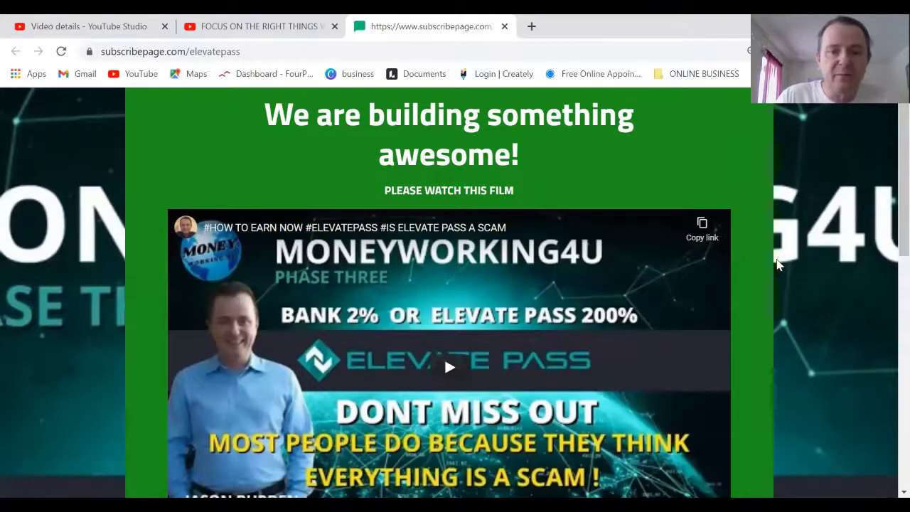
{"action": "scroll", "coordinate": [777, 265], "scroll_direction": "down", "scroll_amount": 2}
{"action": "scroll", "coordinate": [777, 264], "scroll_direction": "up", "scroll_amount": 1}
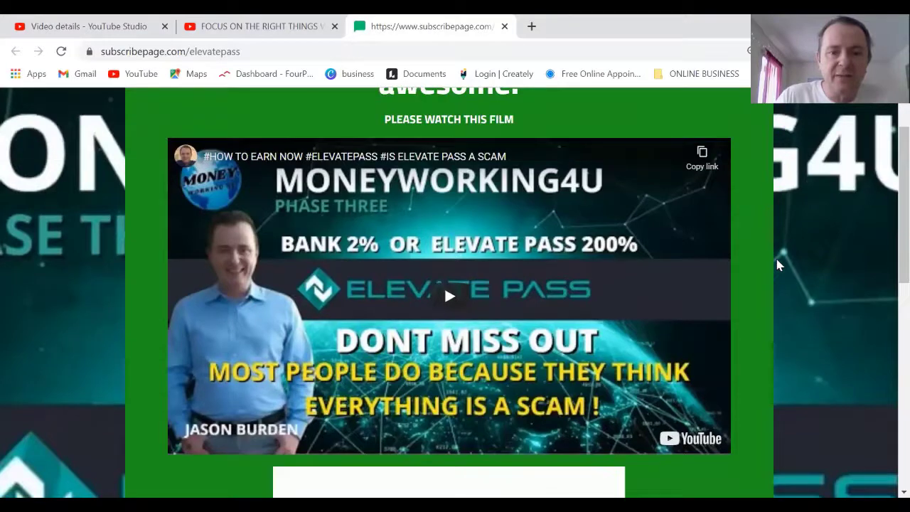
{"action": "scroll", "coordinate": [777, 265], "scroll_direction": "down", "scroll_amount": 7}
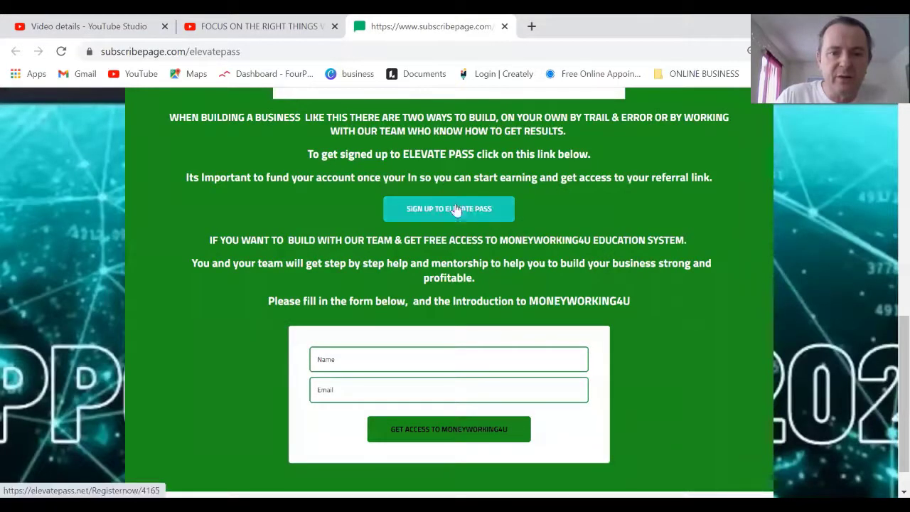
Follow the Elevate Pass sign-up link, check the sponsor on the registration page, and close both pages to return to the video.
{"action": "left_click", "coordinate": [455, 208]}
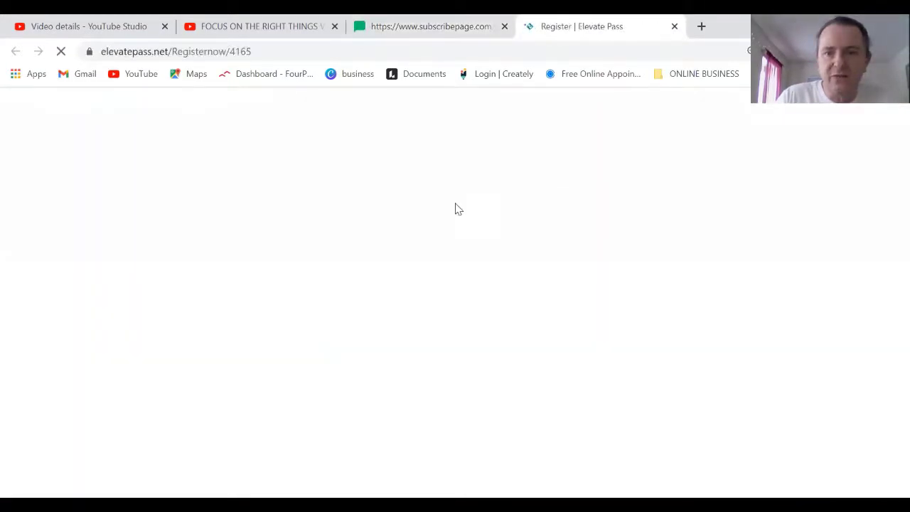
{"action": "scroll", "coordinate": [740, 191], "scroll_direction": "down", "scroll_amount": 2}
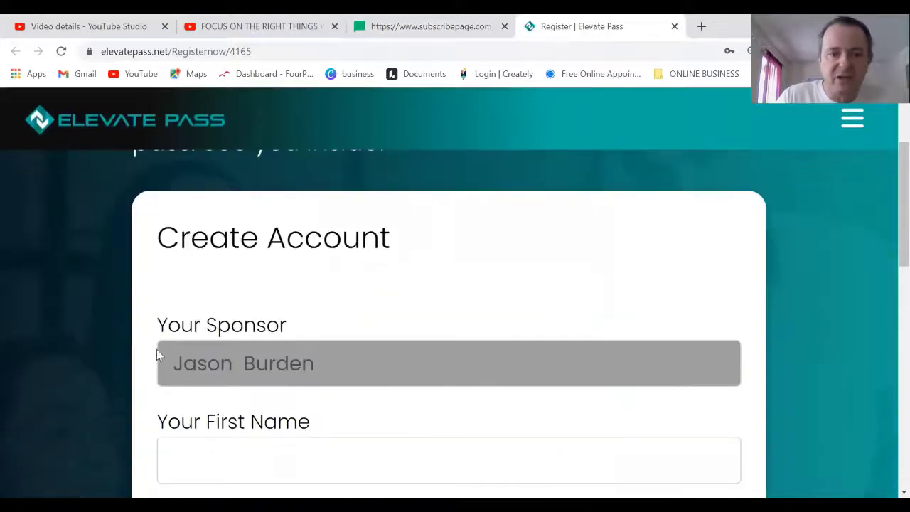
{"action": "scroll", "coordinate": [806, 284], "scroll_direction": "up", "scroll_amount": 2}
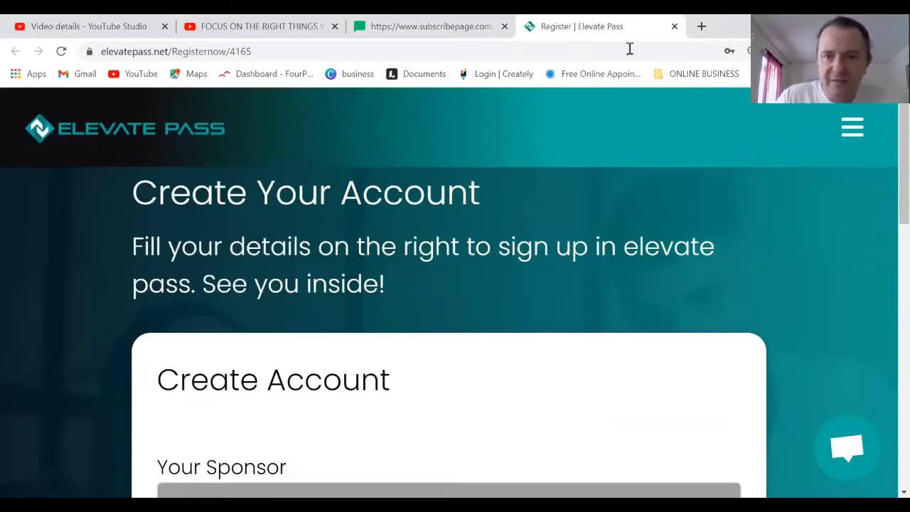
{"action": "left_click", "coordinate": [674, 27]}
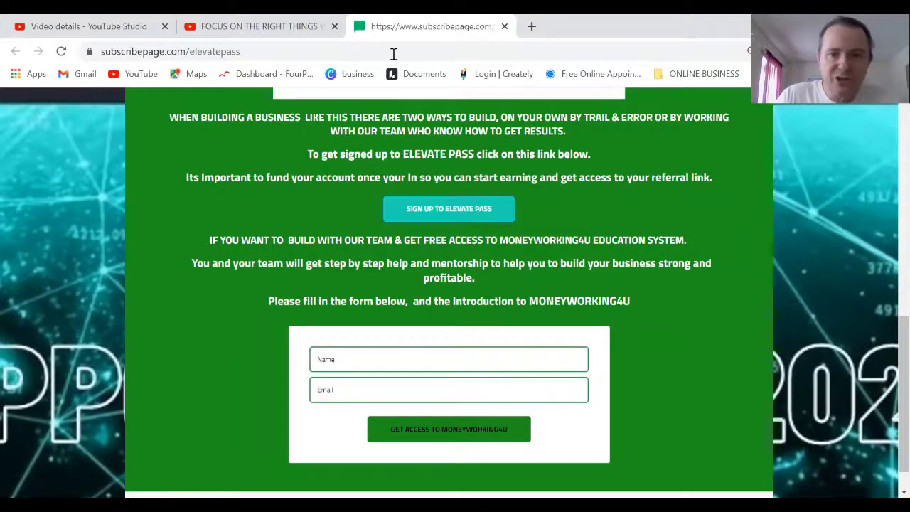
{"action": "left_click", "coordinate": [504, 27]}
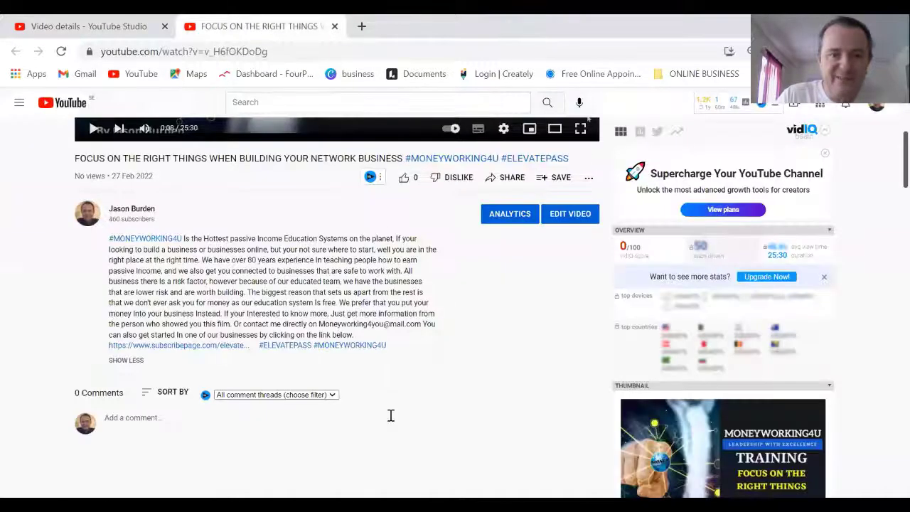